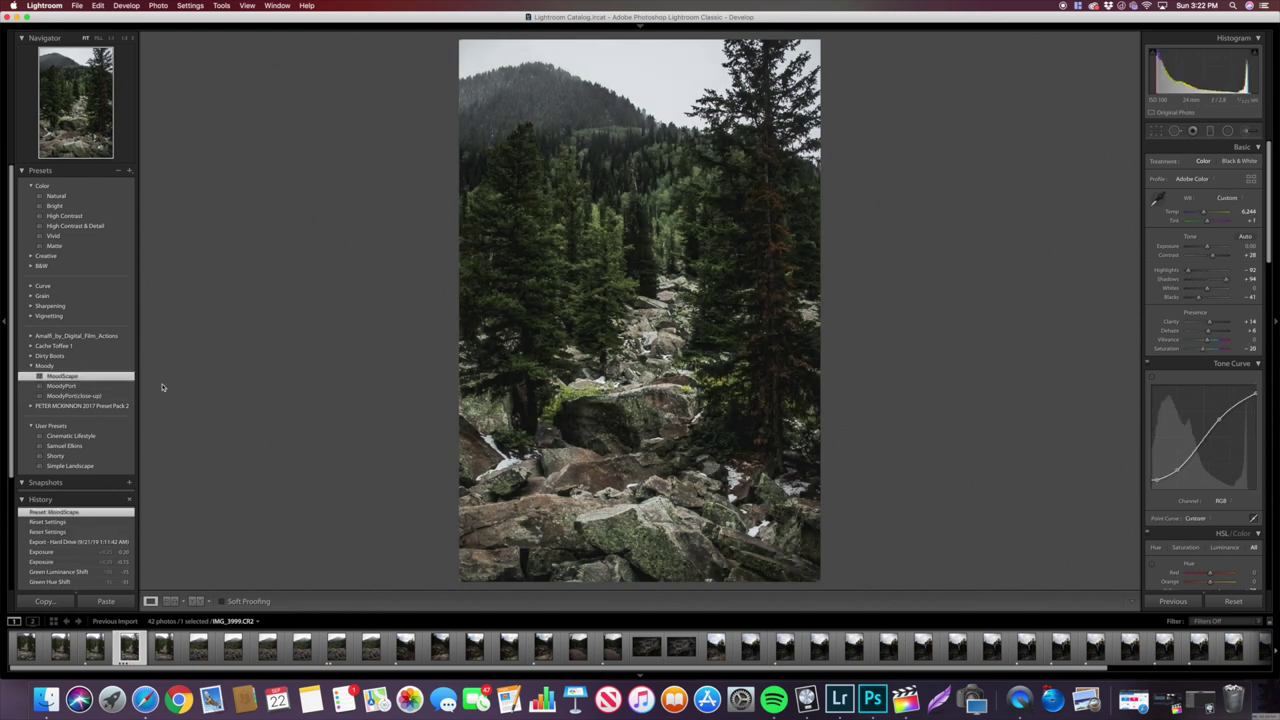
- Reset the preset's Clarity and Dehaze to 0
double_click(1173, 322)
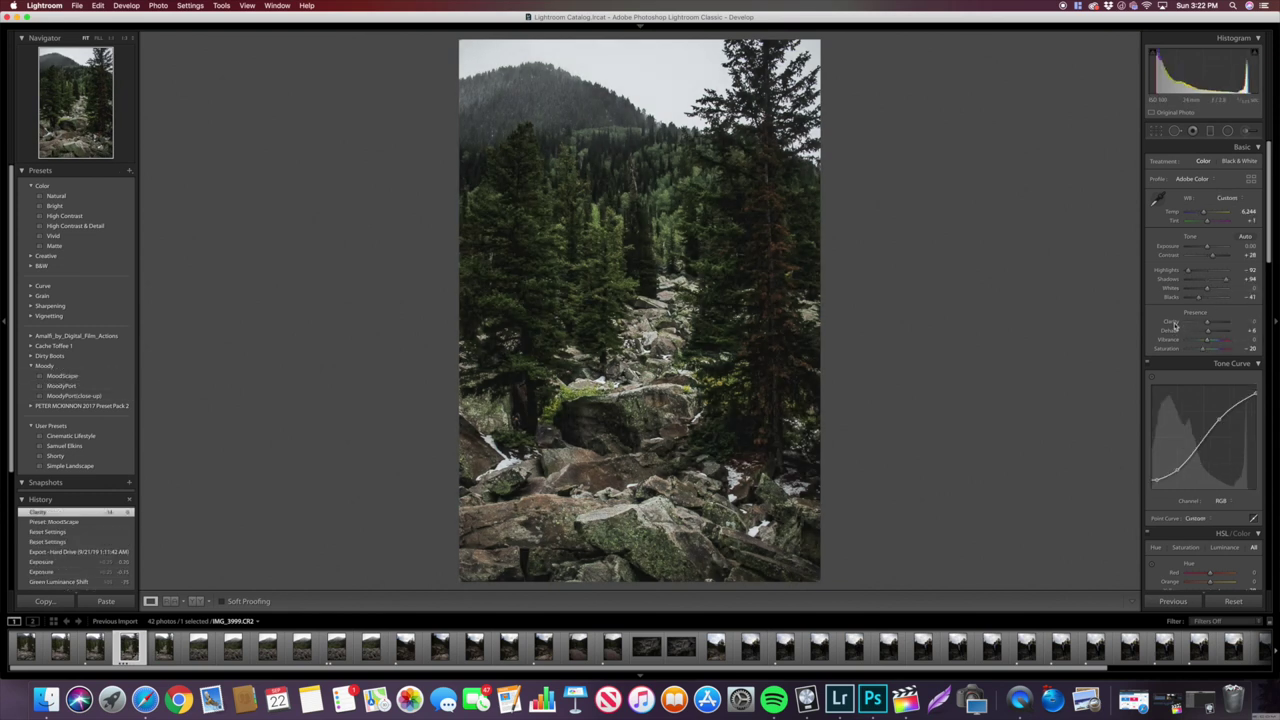
double_click(1170, 333)
scroll(1199, 378, down, 10)
scroll(1199, 378, up, 3)
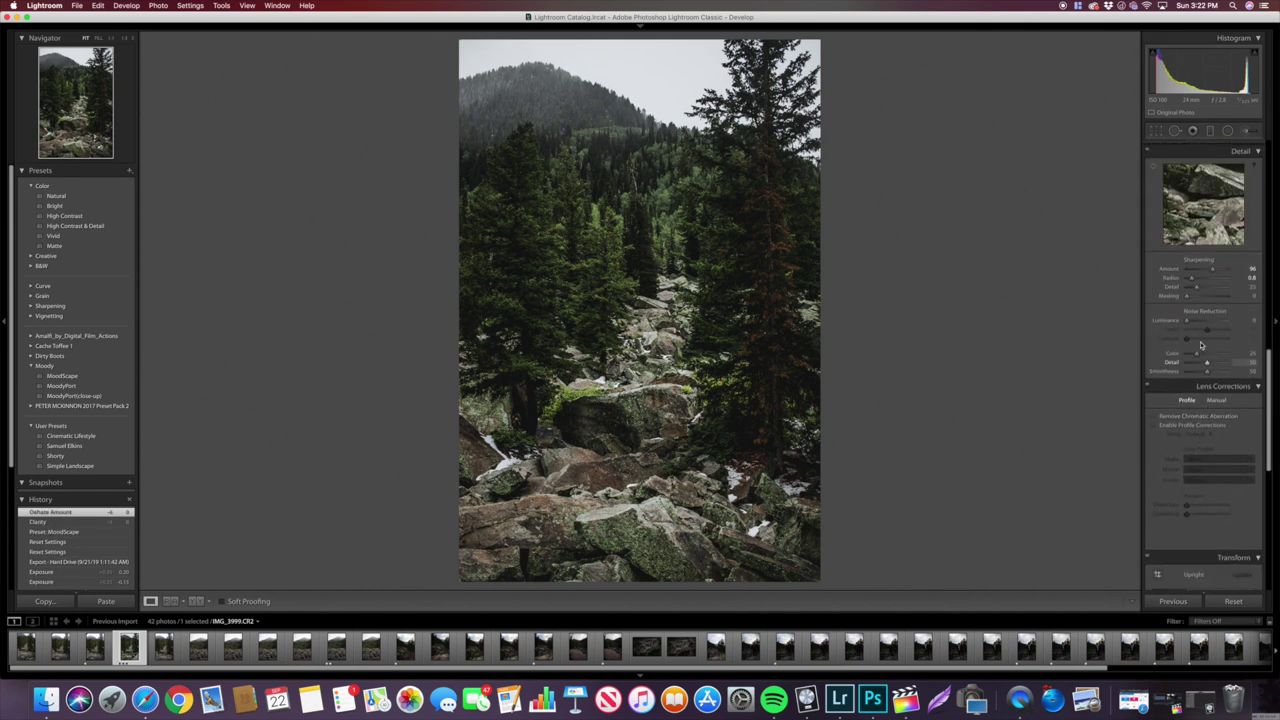
- Lower Sharpening Amount to 27 and set Luminance noise reduction to 12
drag(1215, 272, 1189, 272)
drag(1188, 328, 1192, 328)
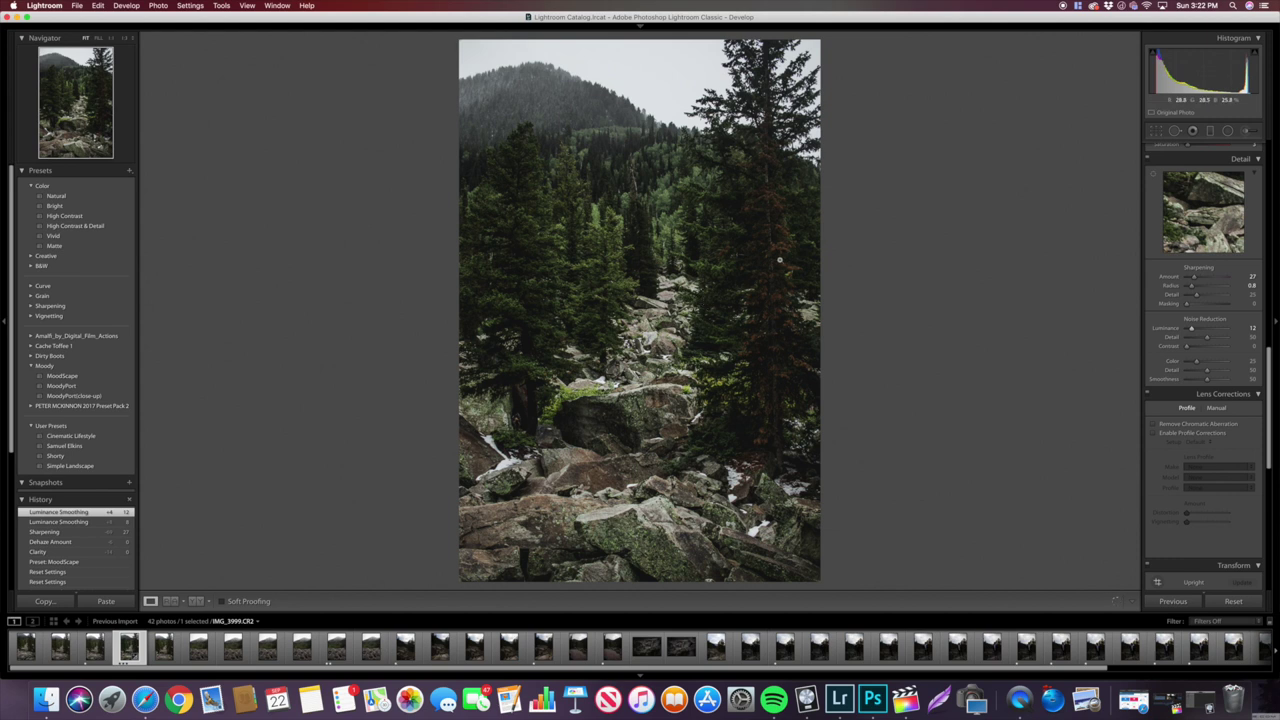
scroll(1208, 362, up, 10)
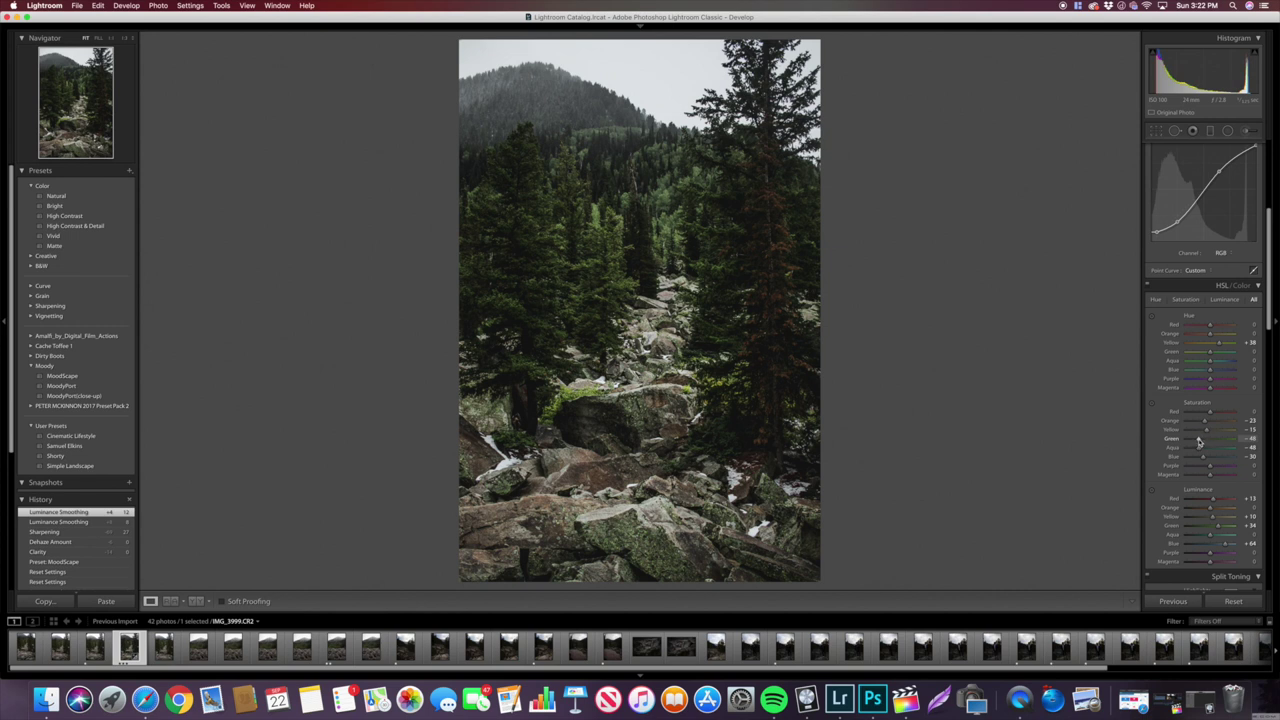
- Set Green saturation to -21 and Green luminance to -100, zooming in to check the foliage
drag(1205, 441, 1205, 441)
scroll(1216, 530, up, 1)
mouse_move(1216, 535)
mouse_down()
mouse_move(1190, 537)
mouse_move(1240, 540)
mouse_up()
key(z)
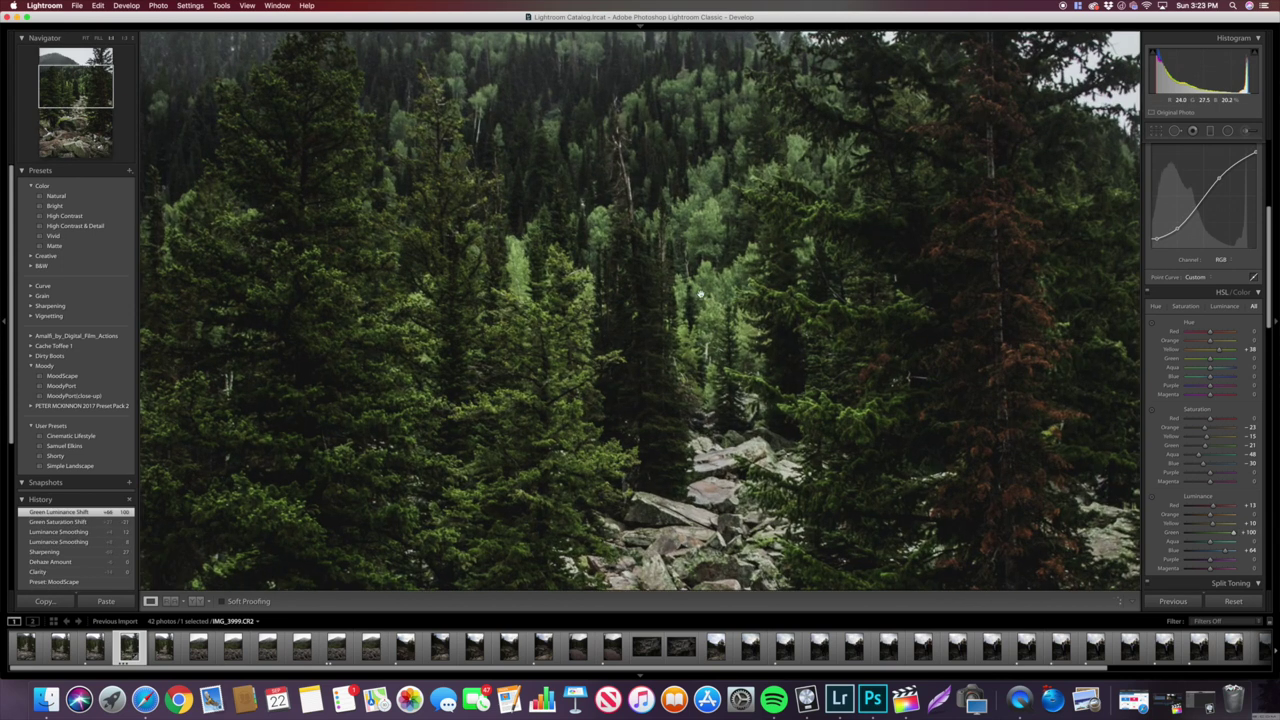
drag(1234, 535, 1185, 537)
- Lower the RGB tone curve's shadow point and lift its black endpoint to fade the shadows
key(z)
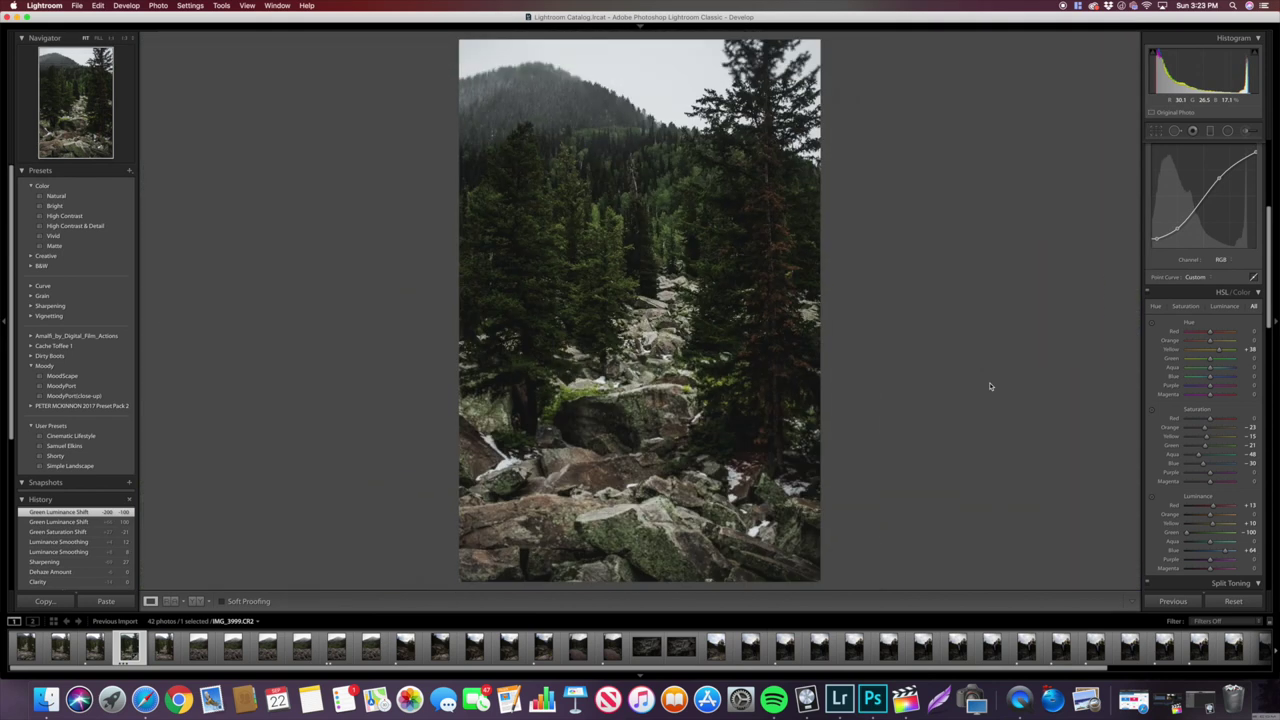
scroll(1236, 381, up, 5)
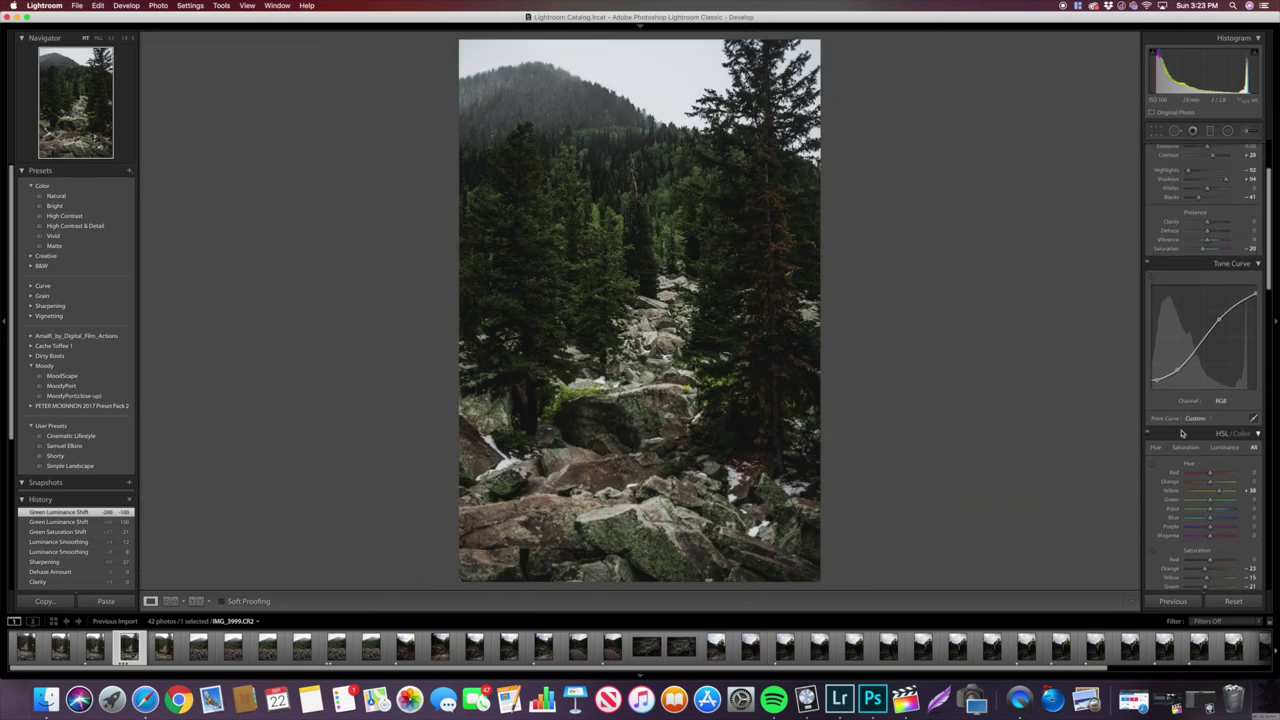
scroll(1230, 378, down, 1)
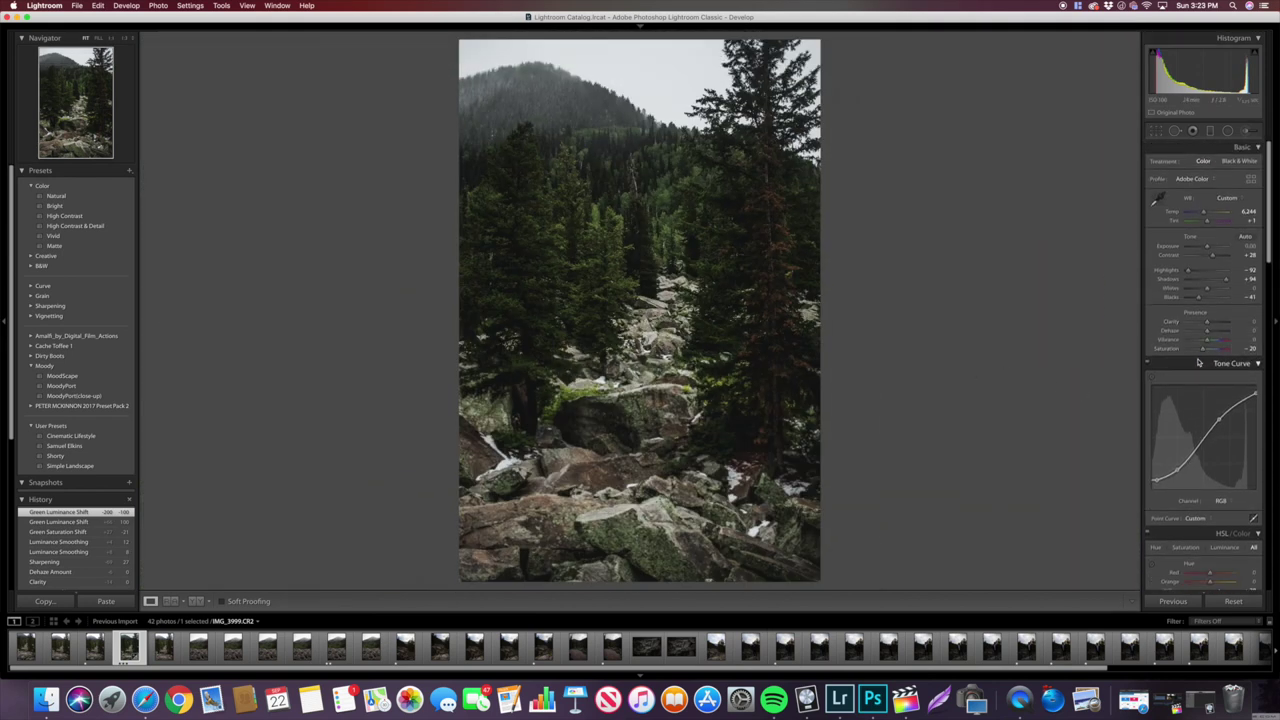
scroll(1204, 363, down, 2)
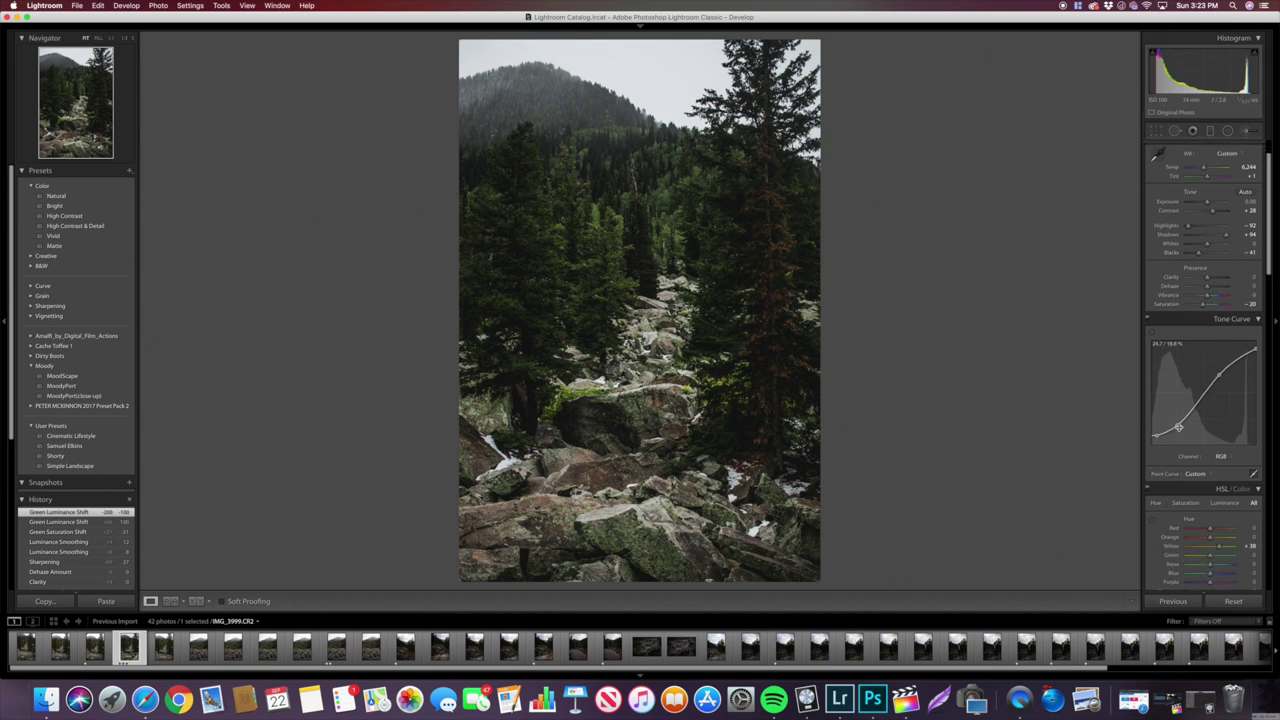
drag(1178, 426, 1179, 431)
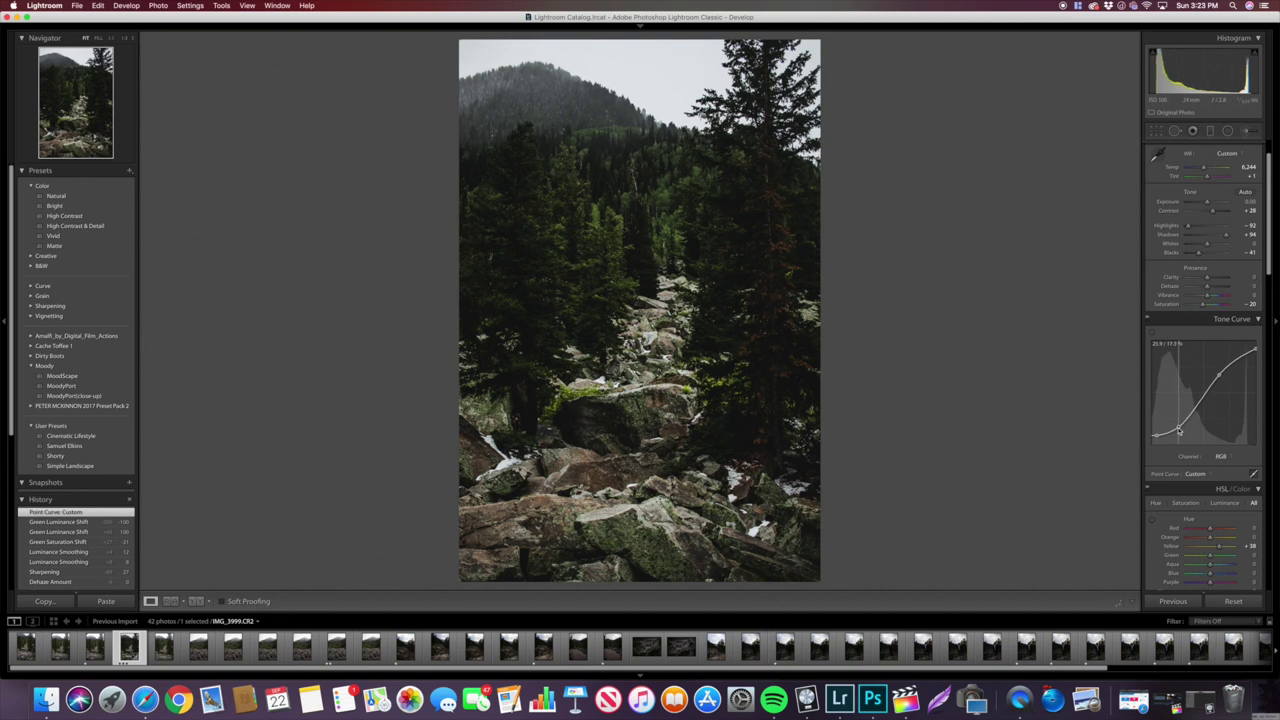
drag(1155, 437, 1160, 437)
drag(880, 361, 962, 327)
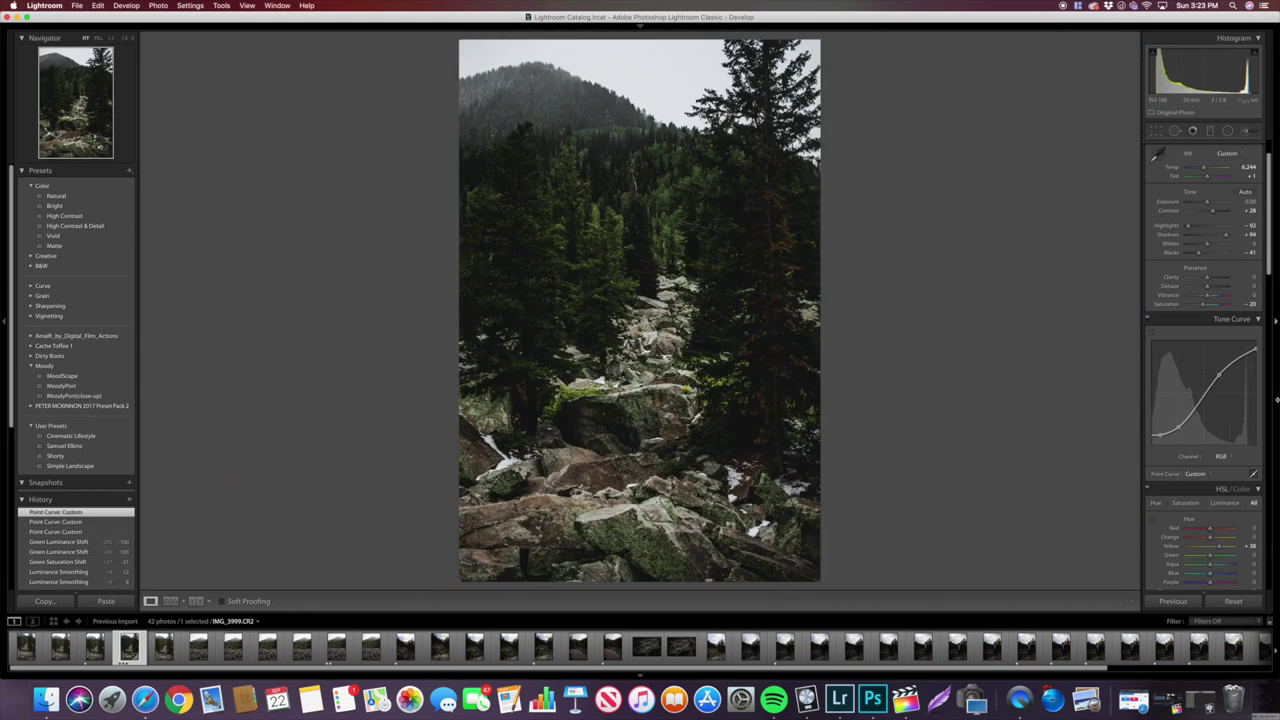
scroll(1259, 401, down, 15)
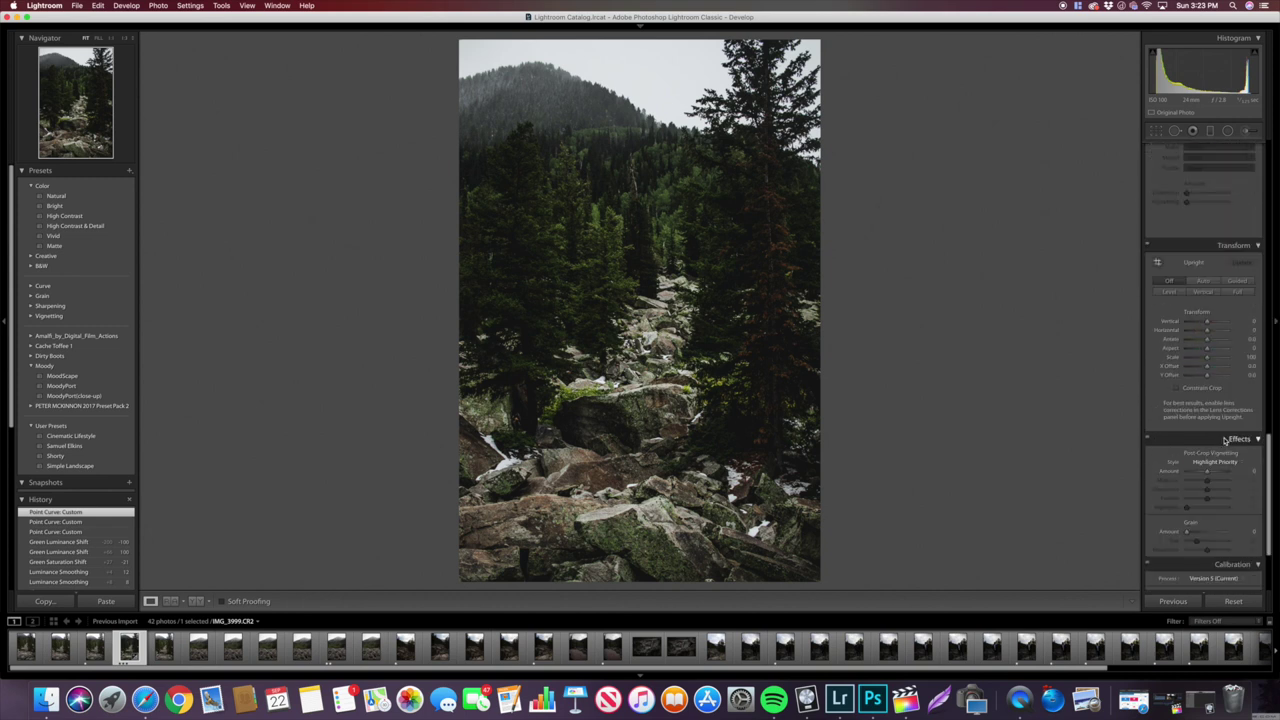
- Set Post-Crop Vignetting Amount to about -9 after previewing a stronger vignette
drag(1208, 476, 1194, 476)
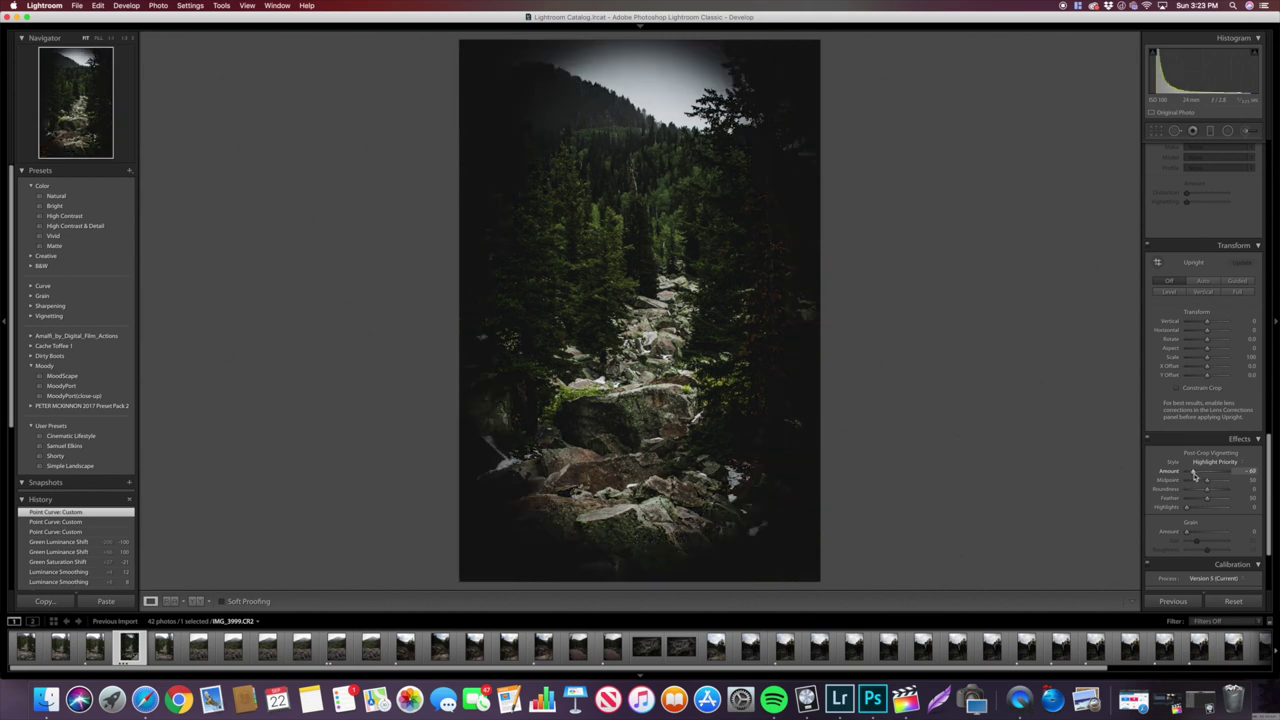
drag(1193, 476, 1207, 475)
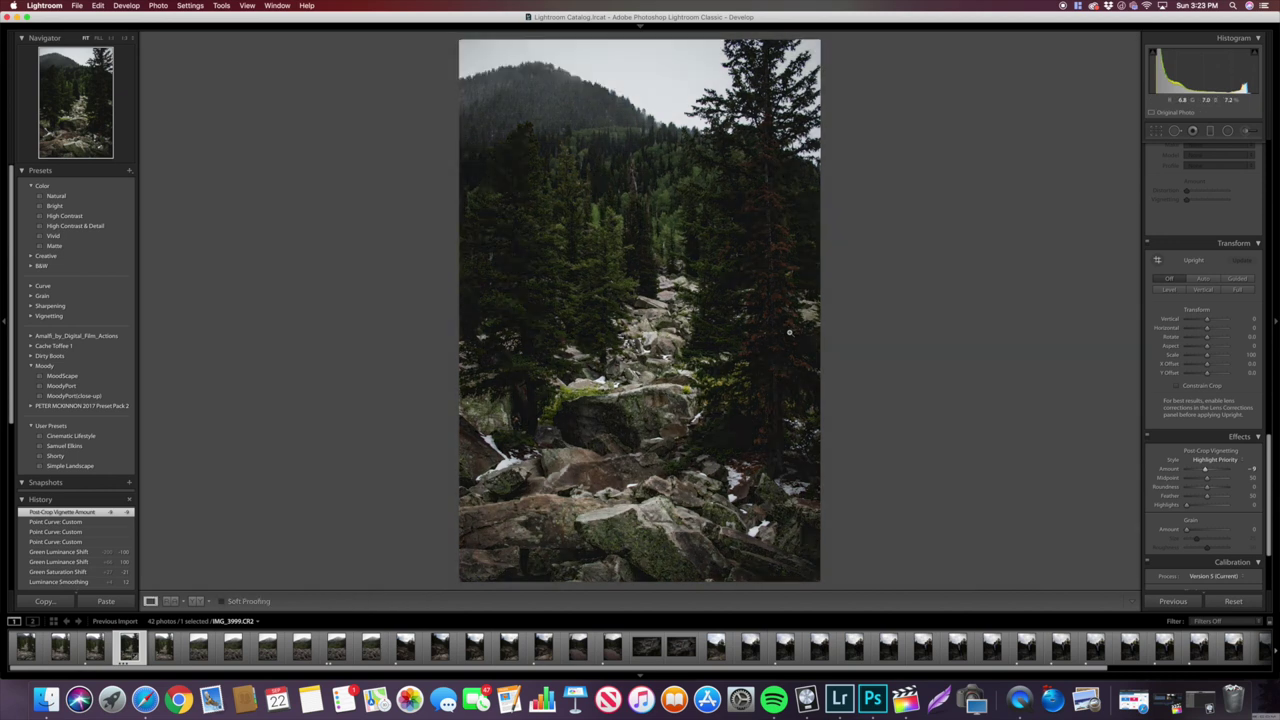
scroll(1176, 372, up, 15)
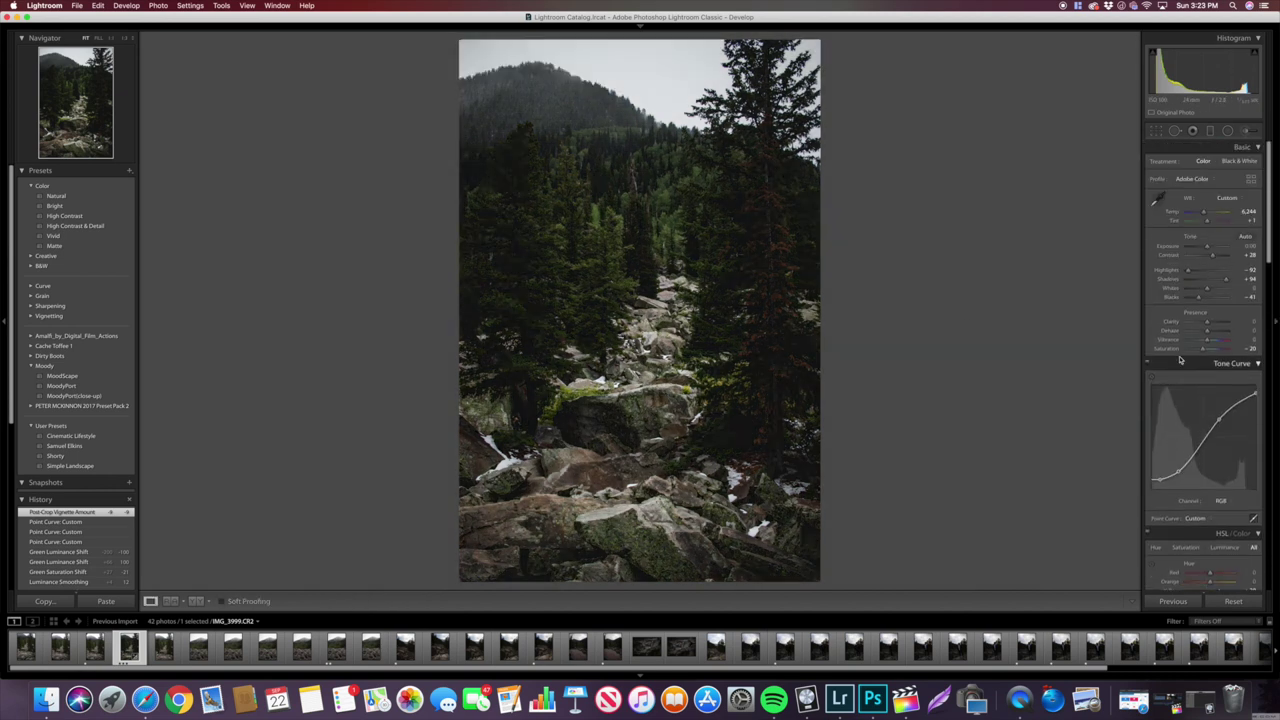
- Raise Exposure to +0.20, comparing before/after and checking detail at 1:1
drag(1208, 250, 1208, 250)
key(backslash)
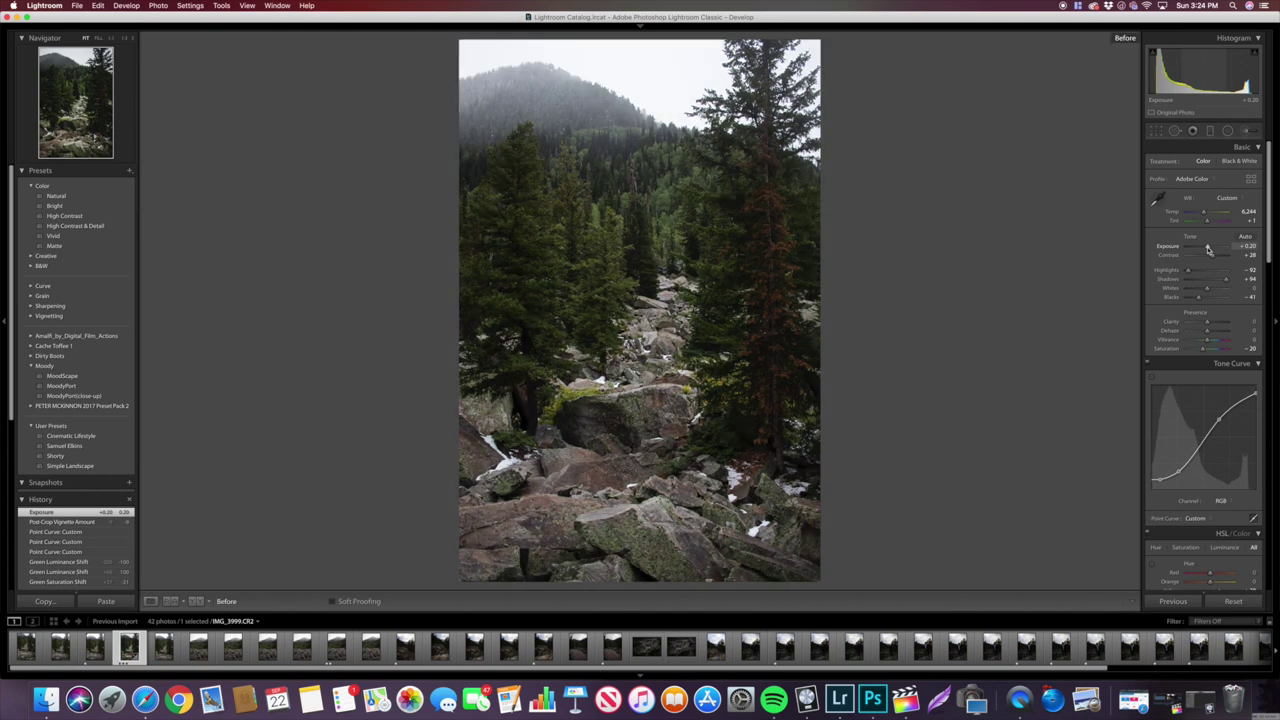
key(backslash)
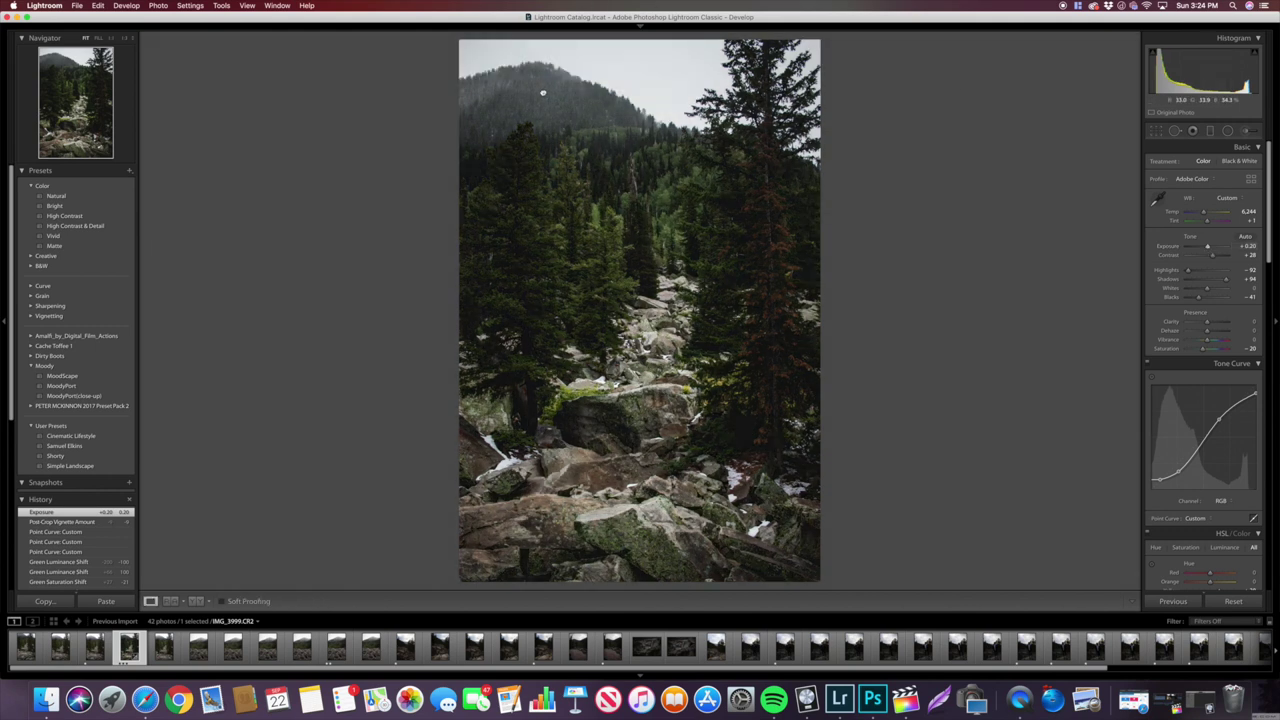
click(517, 356)
click(411, 326)
key(backslash)
key(backslash)
key(backslash)
key(backslash)
- Copy the edited forest photo's develop settings
click(337, 653)
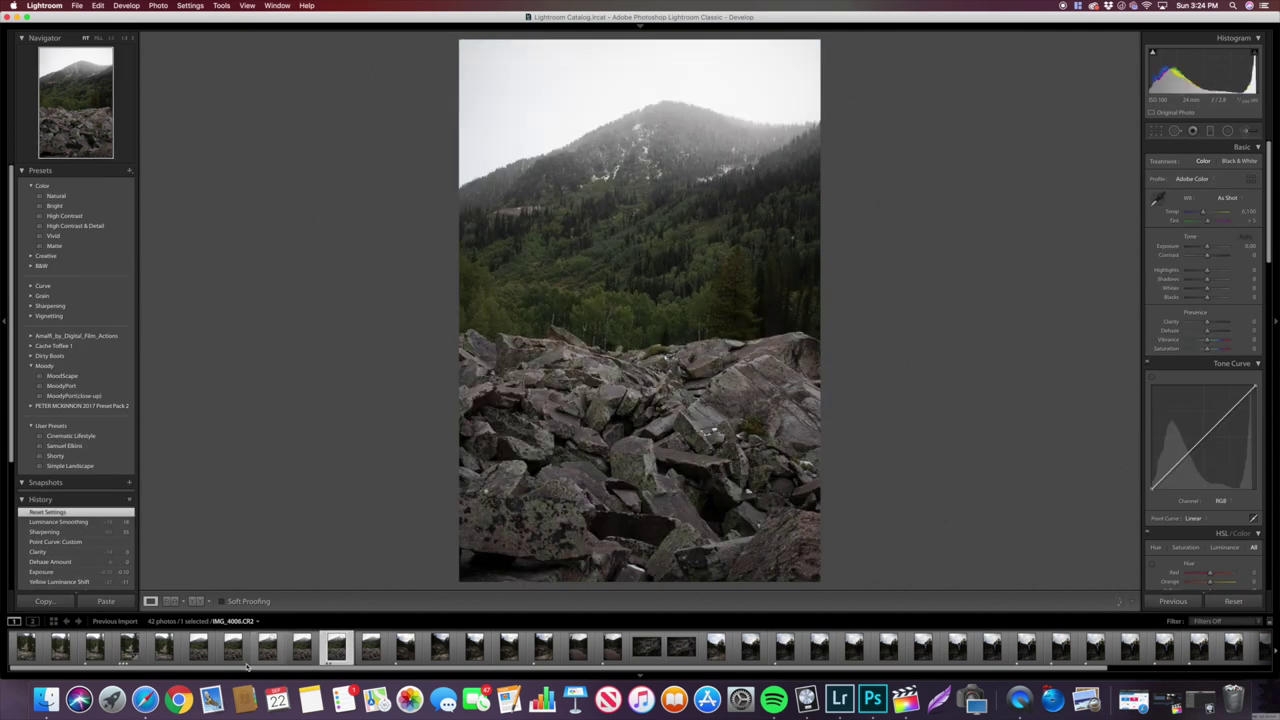
click(128, 652)
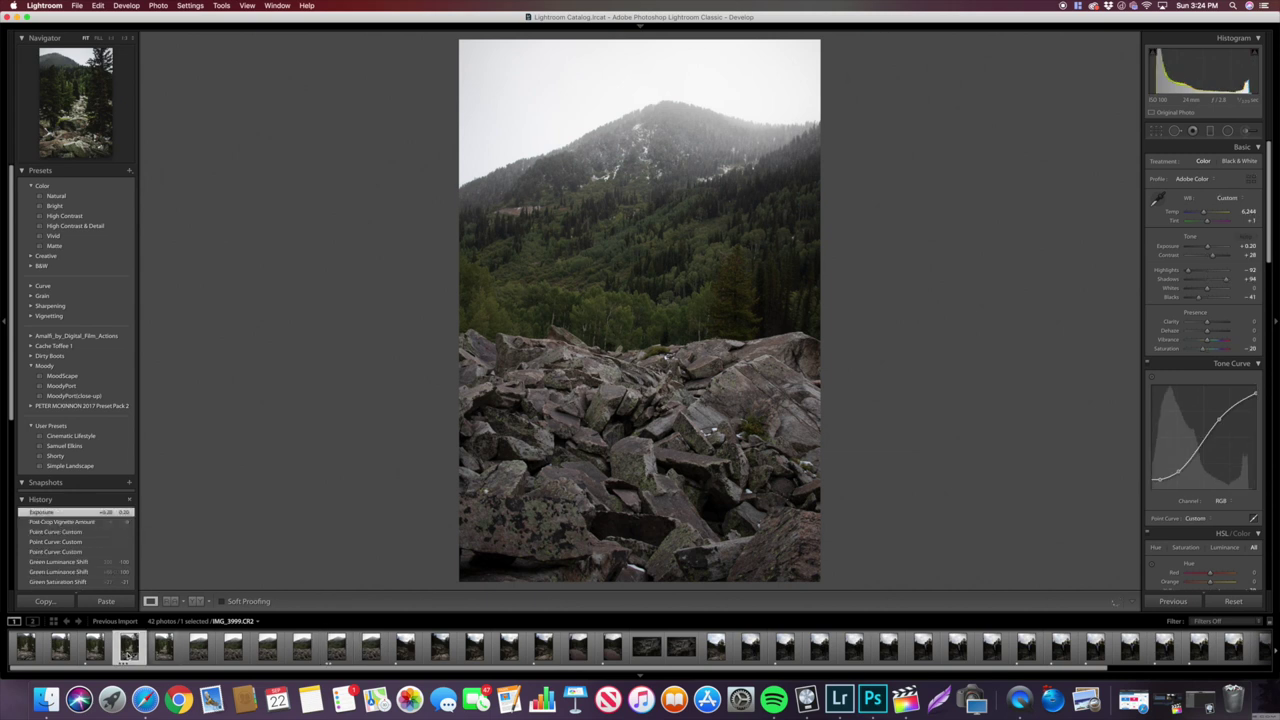
key(super+shift+c)
click(801, 340)
- Paste the copied settings onto IMG_4007 and inspect the forested mountainside
click(336, 648)
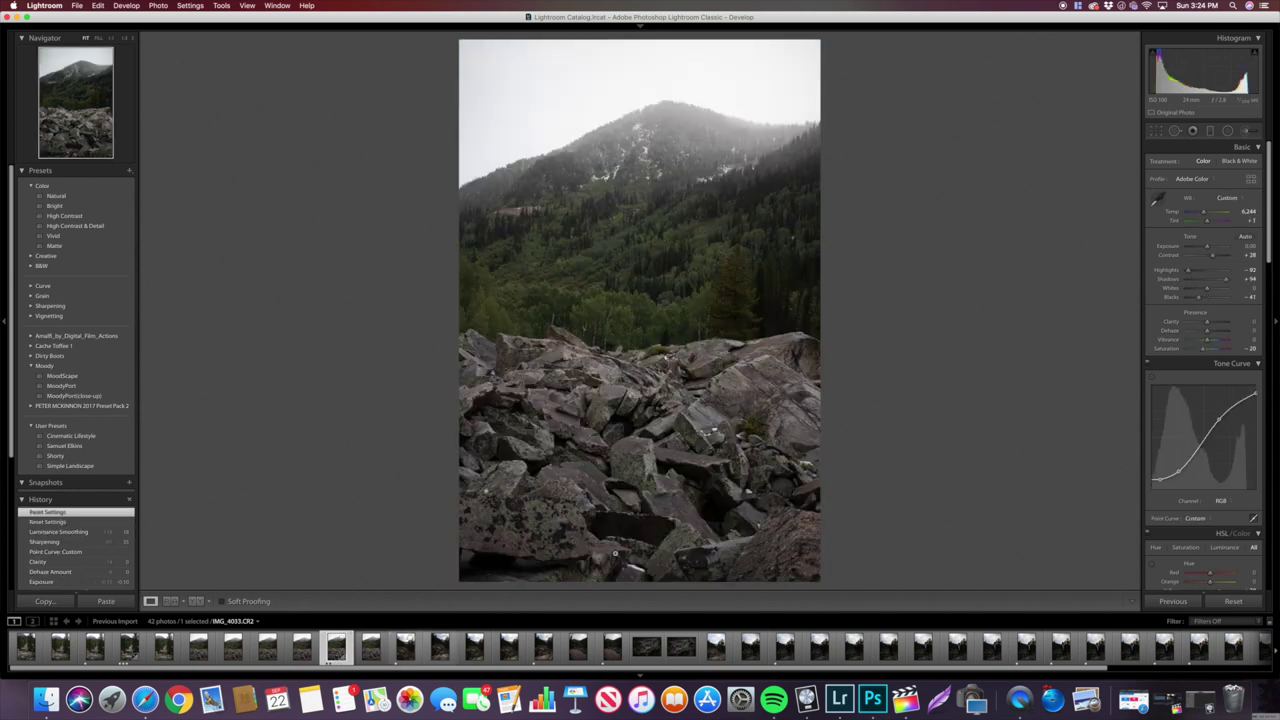
key(super+shift+v)
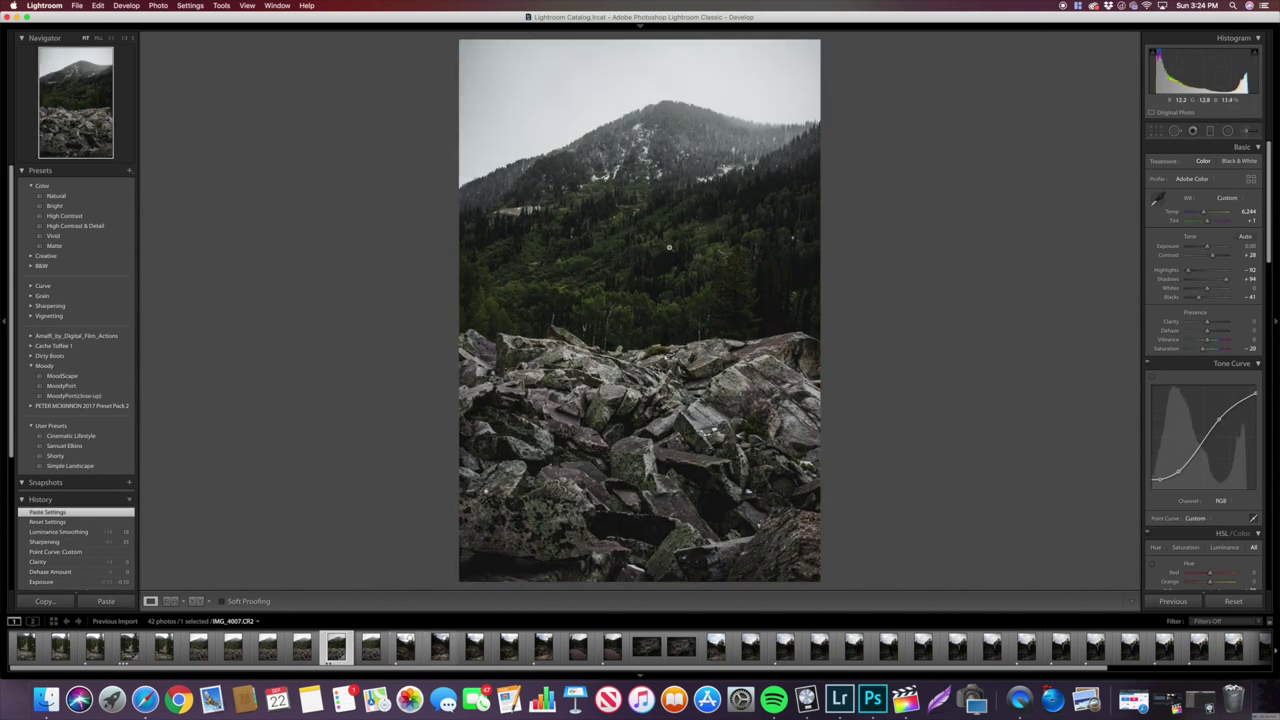
click(660, 268)
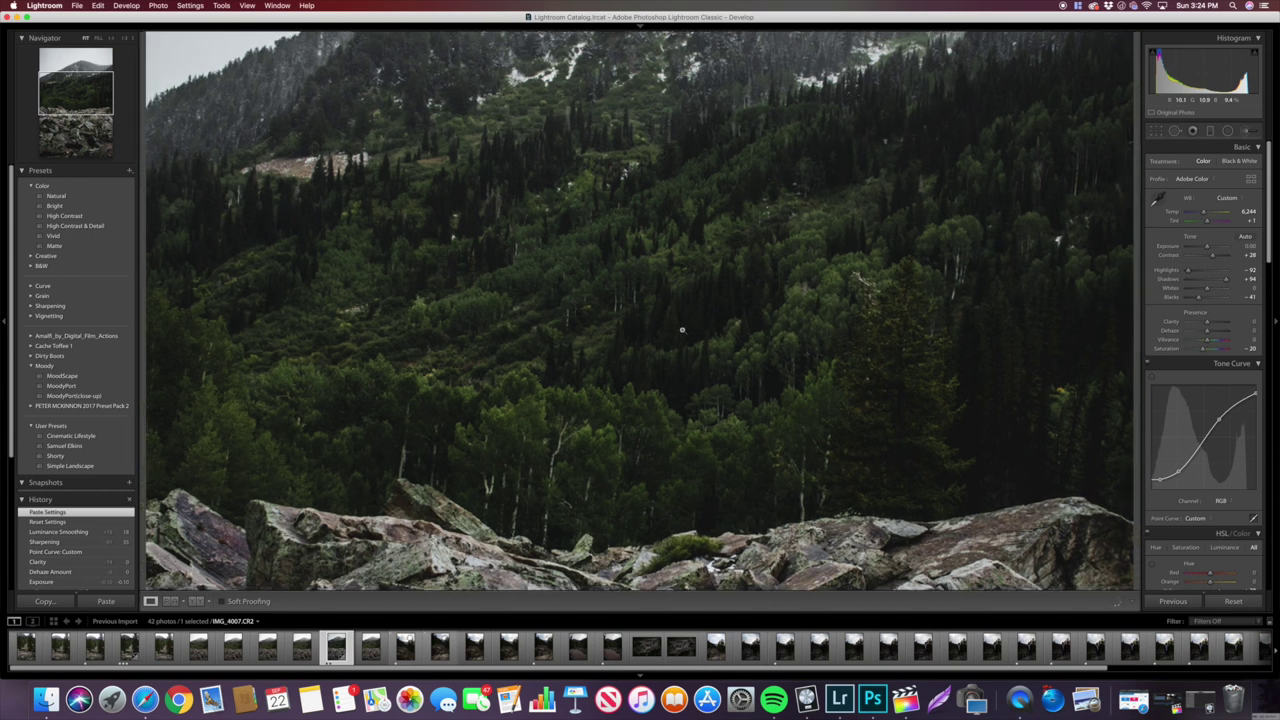
click(682, 330)
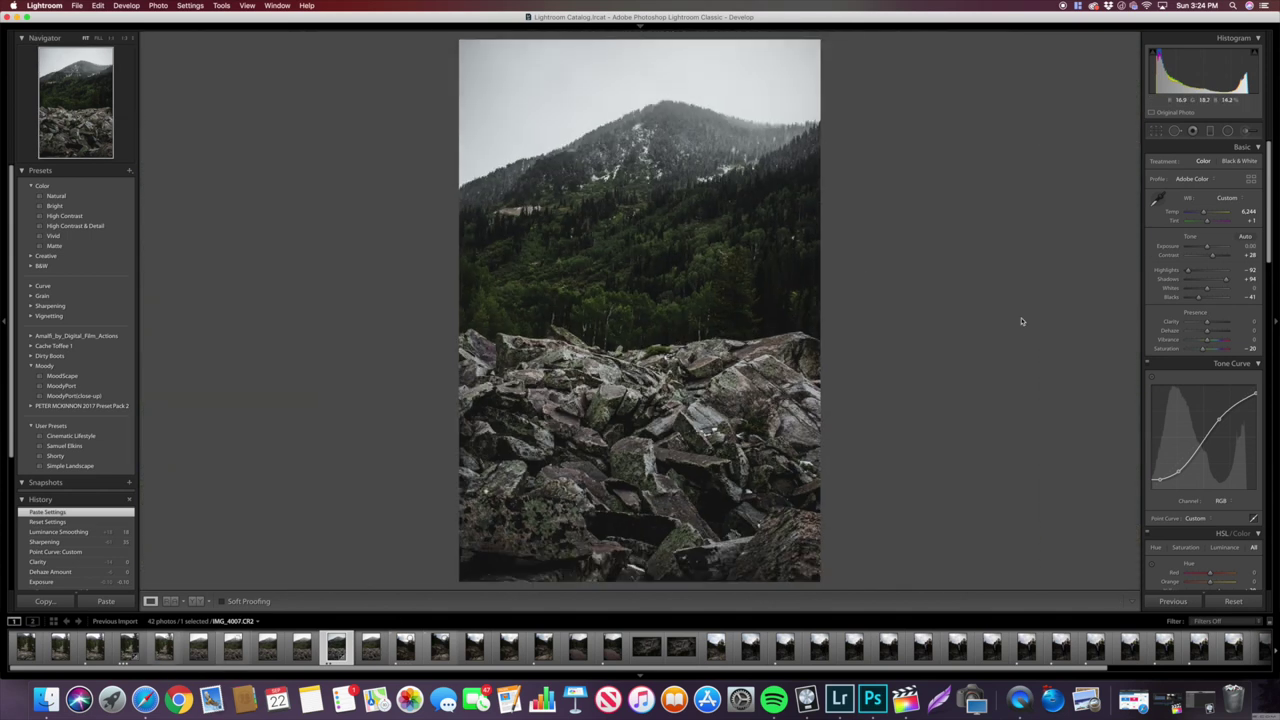
- Raise Green luminance back to -20 and lower the Yellow saturation
scroll(1221, 447, down, 5)
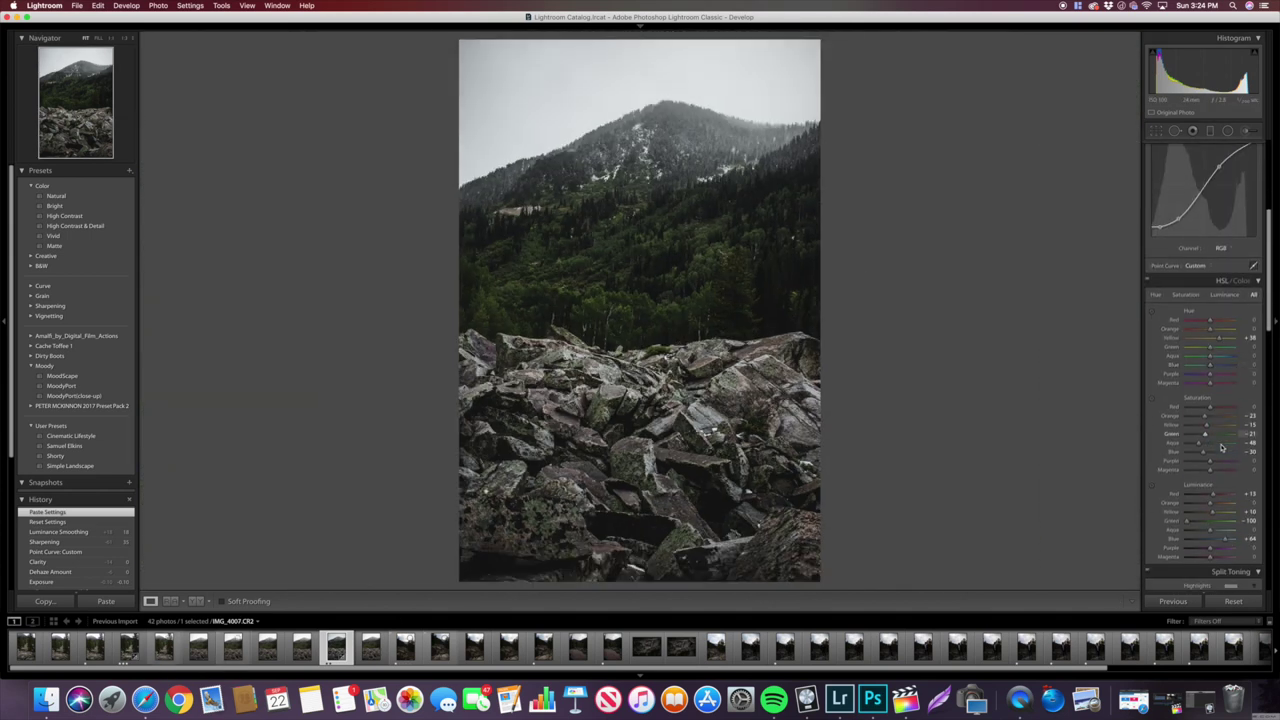
drag(1196, 524, 1222, 517)
scroll(1212, 500, up, 1)
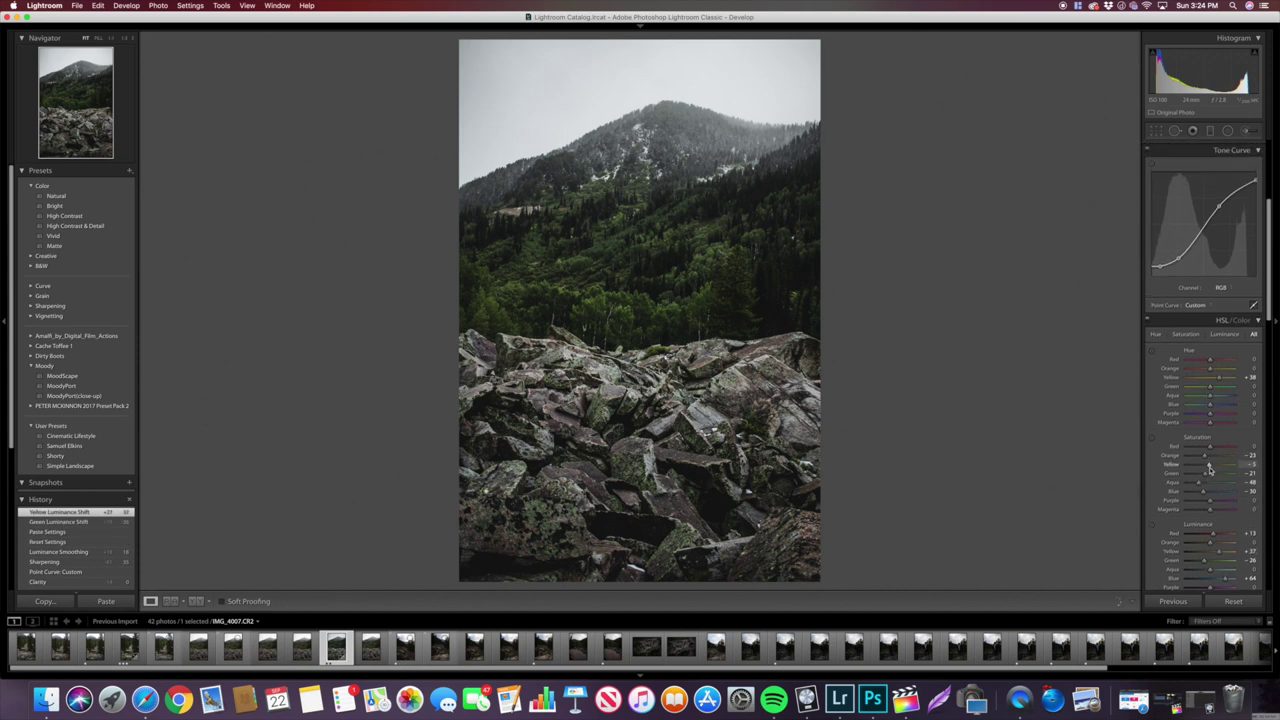
drag(1210, 468, 1209, 467)
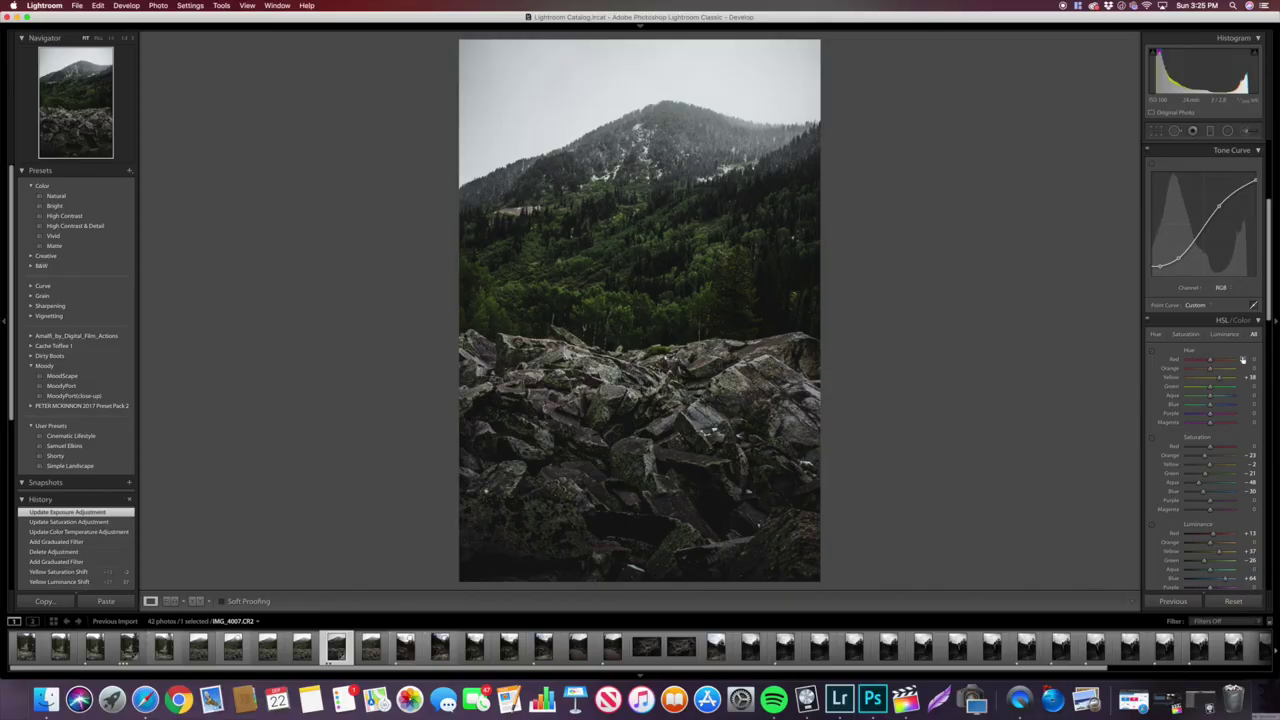
- Set Exposure to +0.10 and compare with the unedited version
scroll(1230, 320, up, 5)
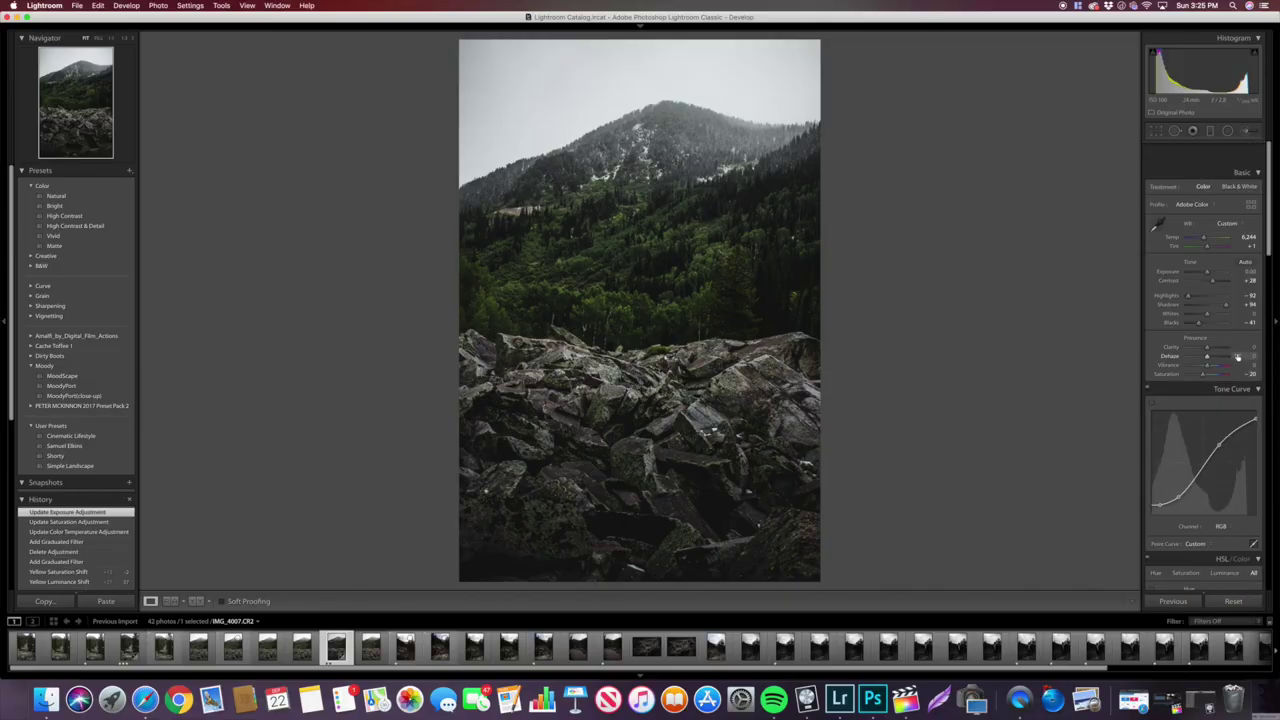
drag(1207, 249, 1208, 250)
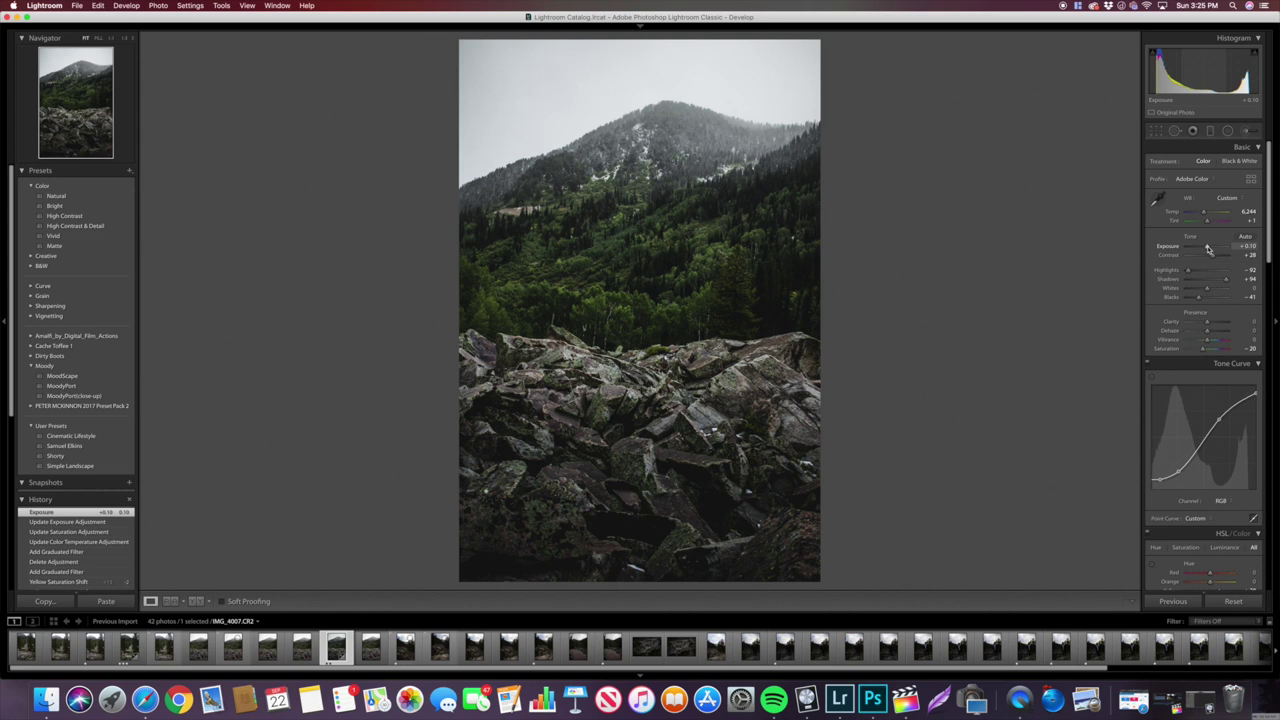
key(backslash)
key(backslash)
- Paste the copied moody settings onto IMG_4052, checking before/after and 1:1 detail
click(406, 652)
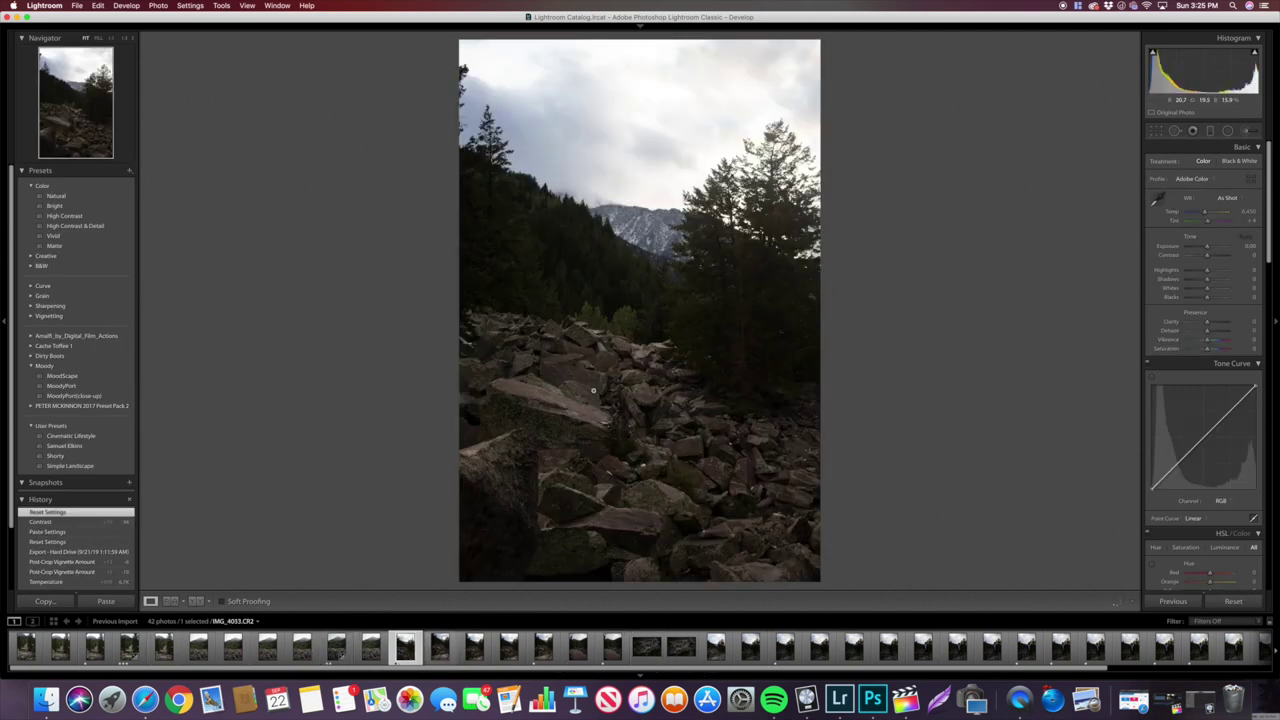
click(634, 135)
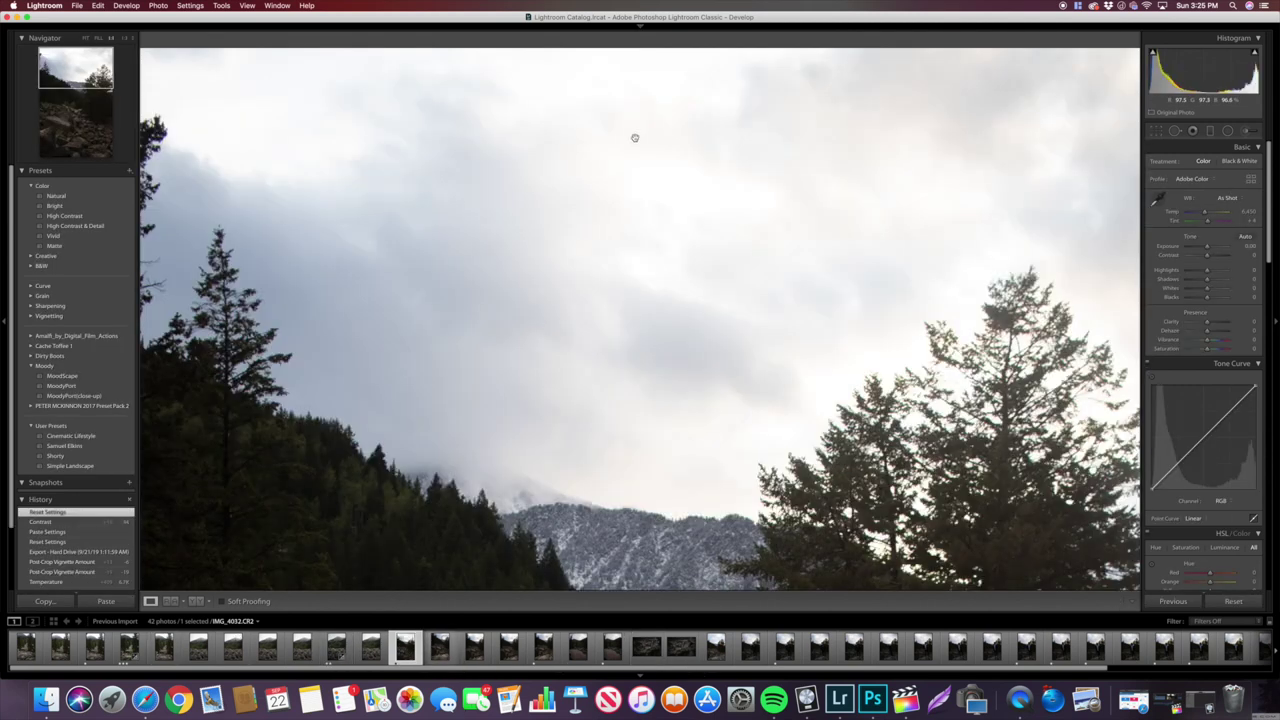
click(570, 277)
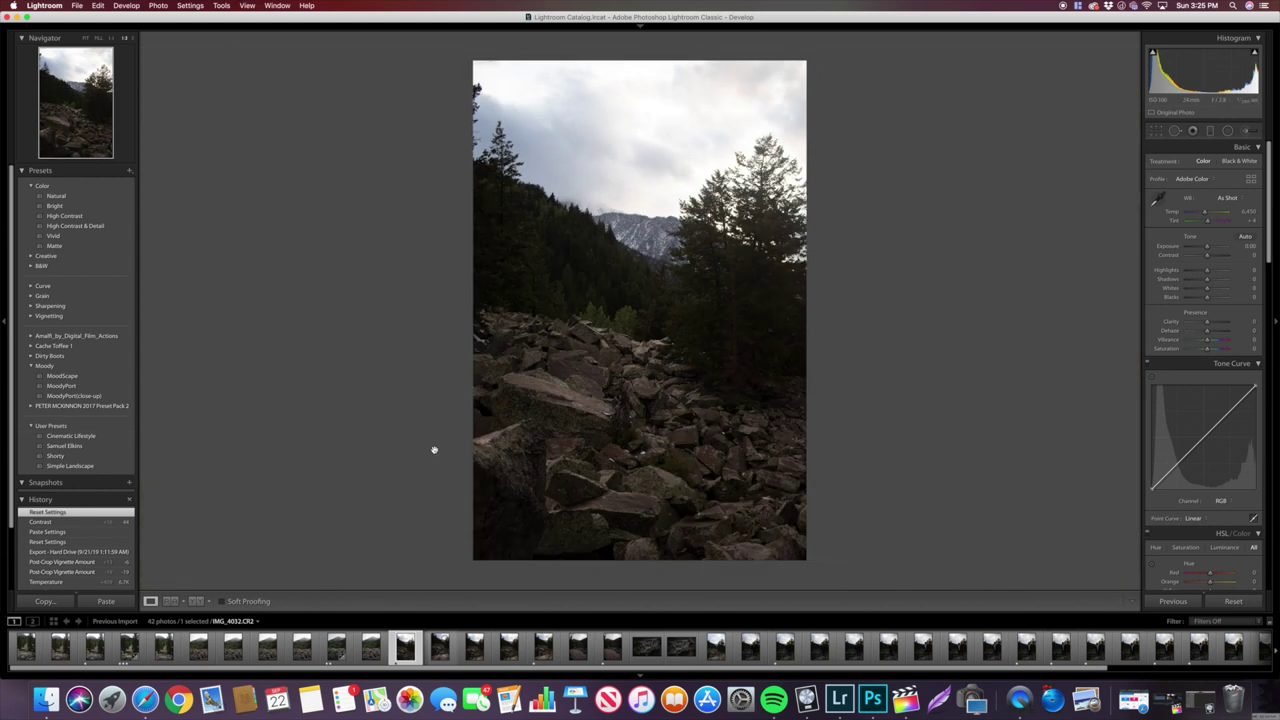
key(super+z)
key(super+shift+v)
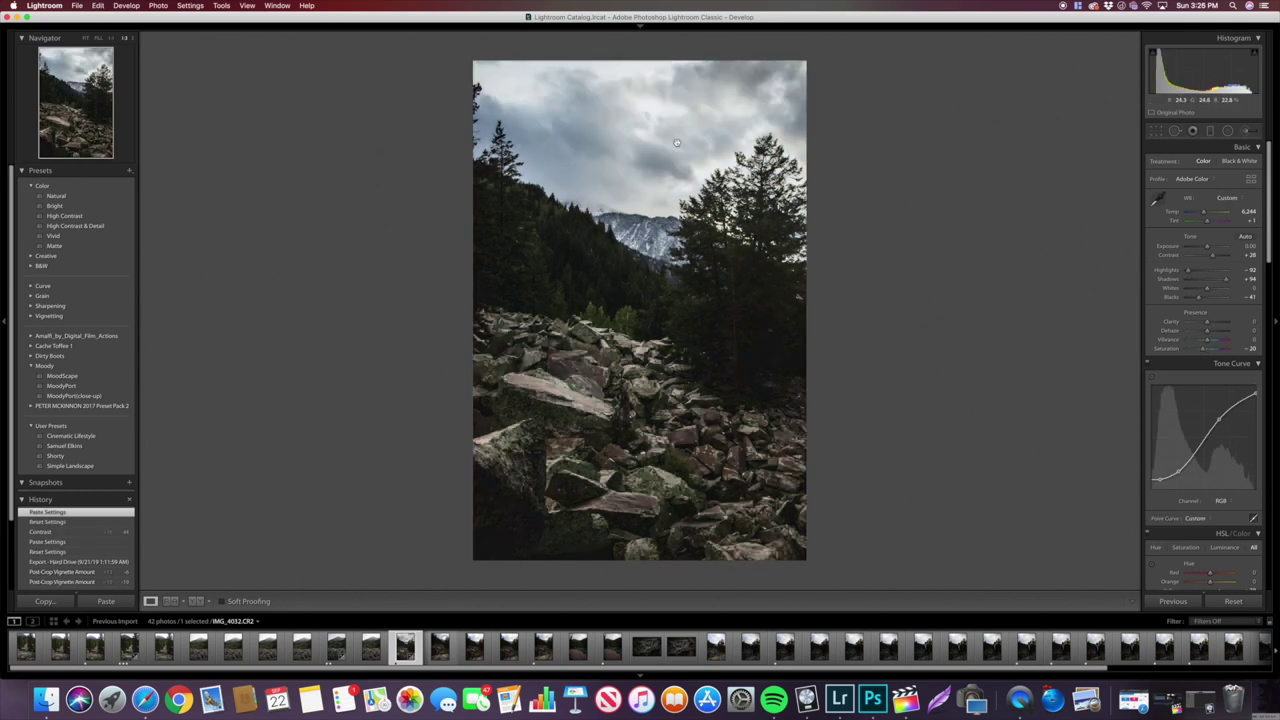
key(backslash)
key(backslash)
key(backslash)
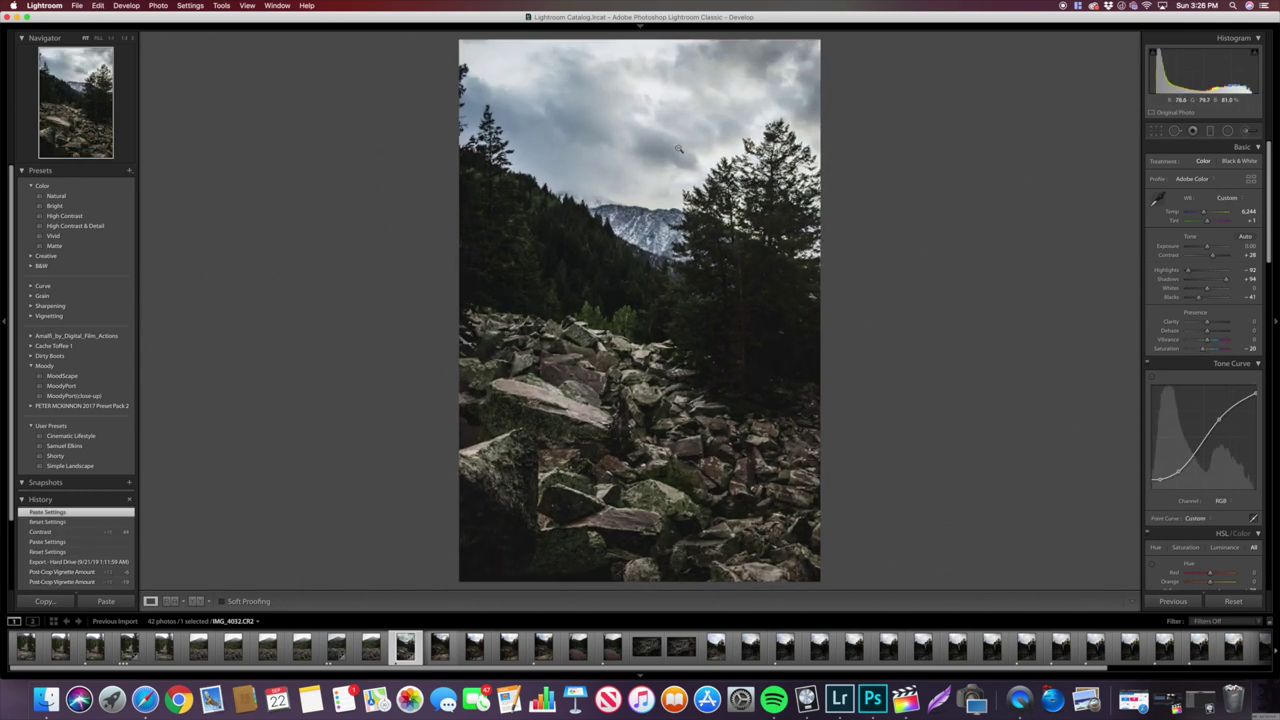
click(678, 148)
key(backslash)
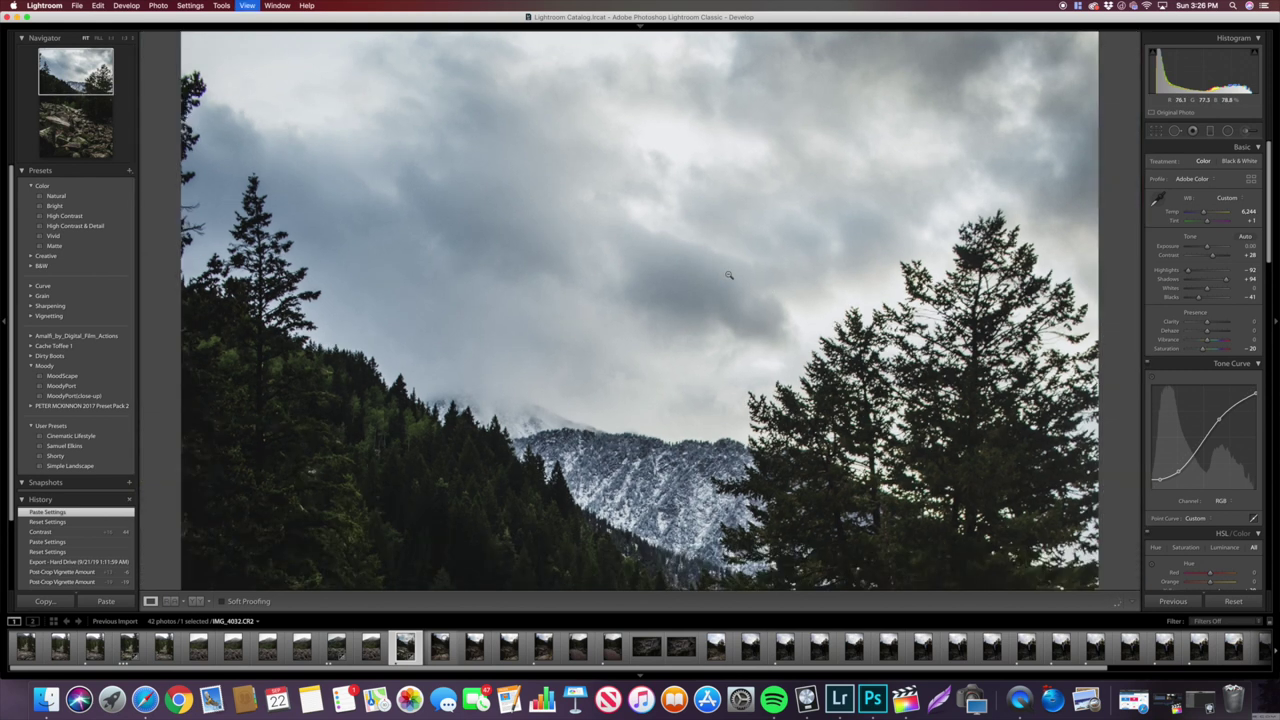
click(729, 275)
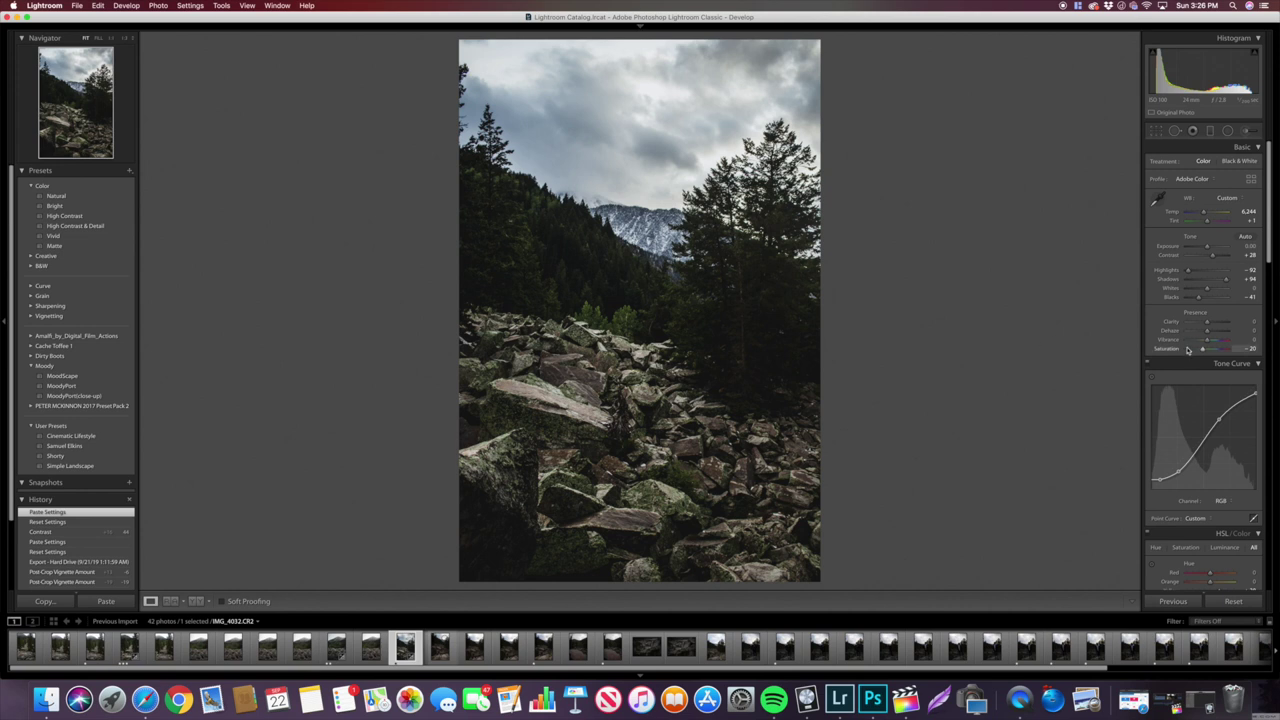
- Add a graduated filter over the rocky foreground with Exposure -0.46, resetting Saturation and Temp
click(1210, 131)
drag(636, 587, 638, 122)
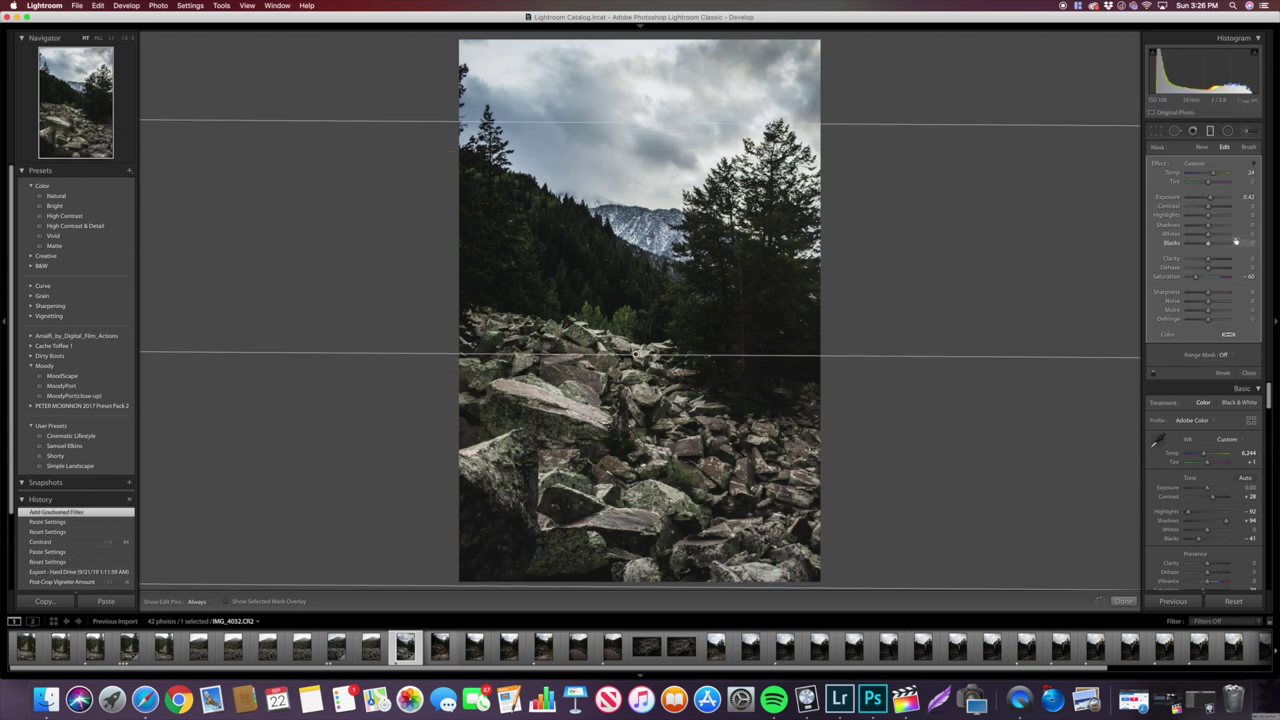
double_click(1168, 276)
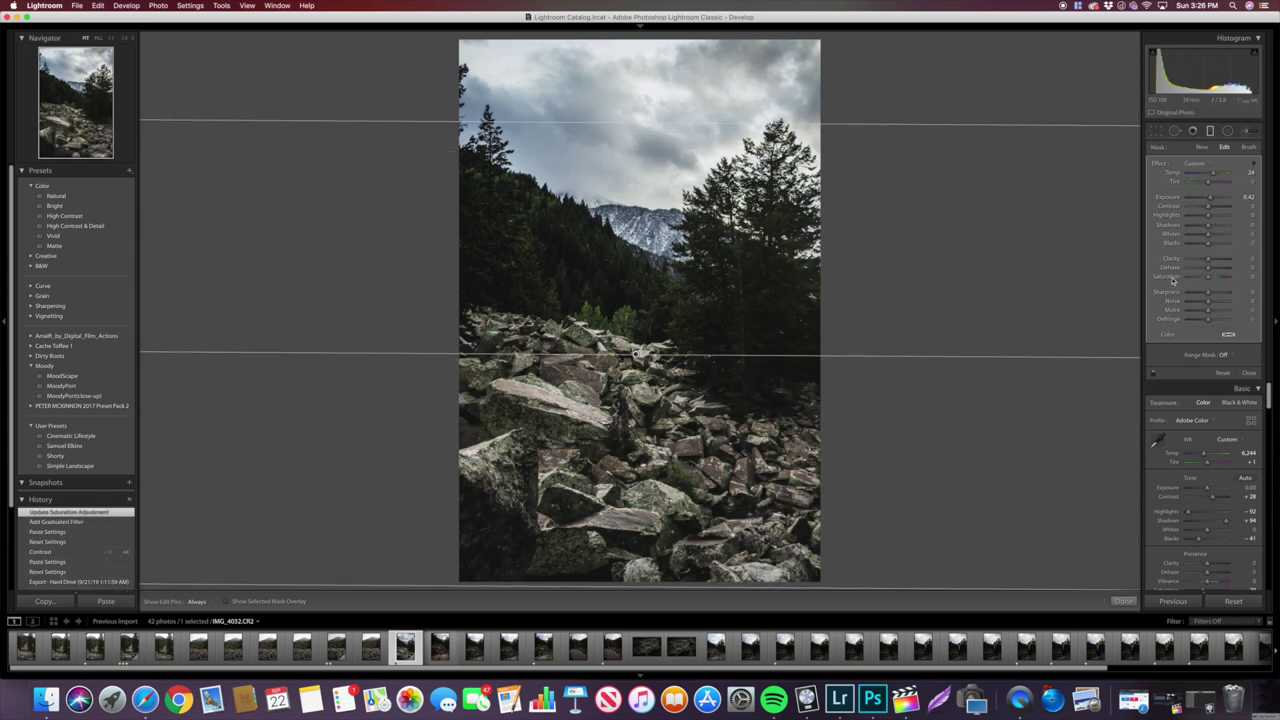
double_click(1176, 174)
drag(1209, 199, 1207, 200)
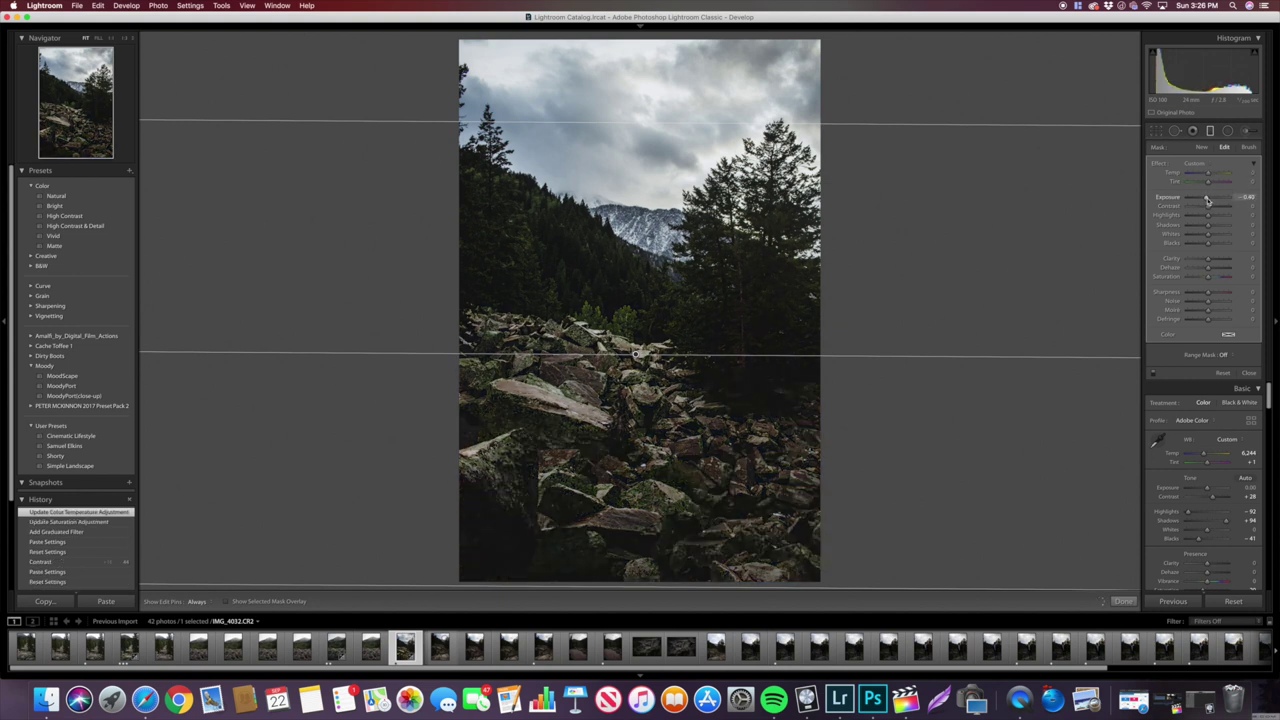
drag(1207, 200, 1205, 200)
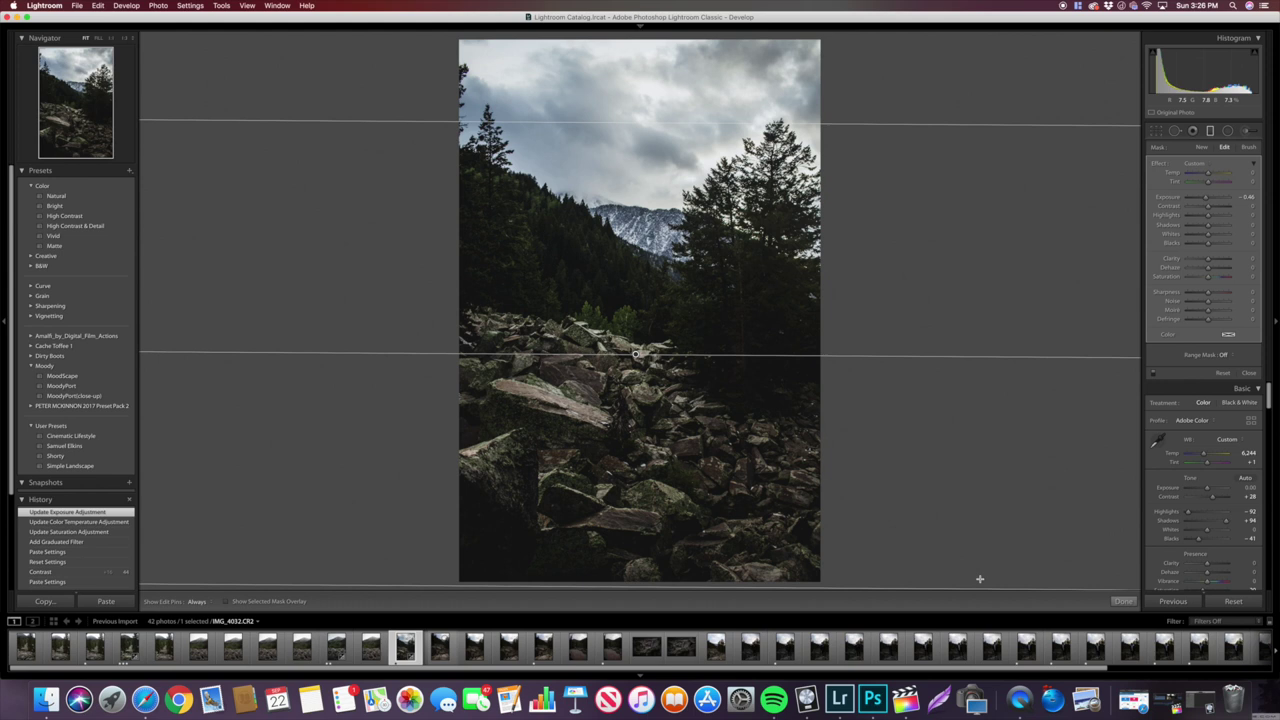
- Adjust the photo's rotation and position within the crop frame
key(r)
drag(822, 40, 820, 41)
drag(707, 130, 707, 131)
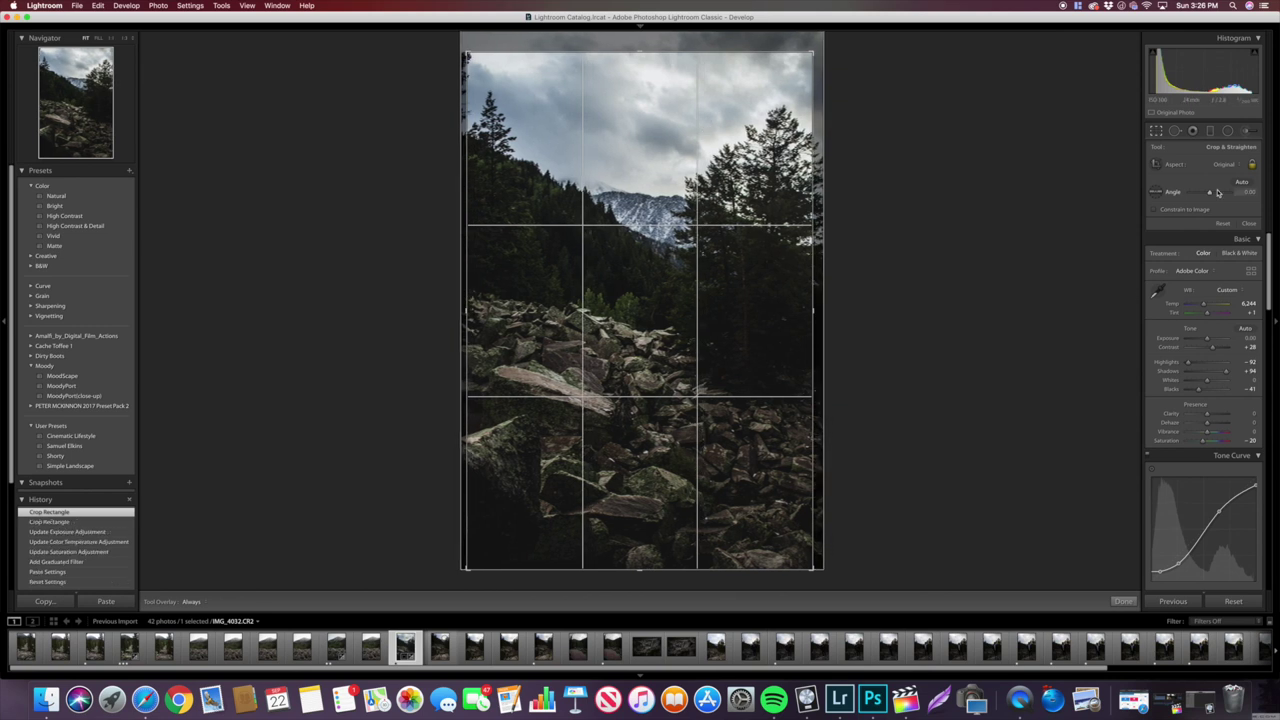
- Set the crop Angle to 0.10° and commit the crop
drag(1211, 194, 1212, 194)
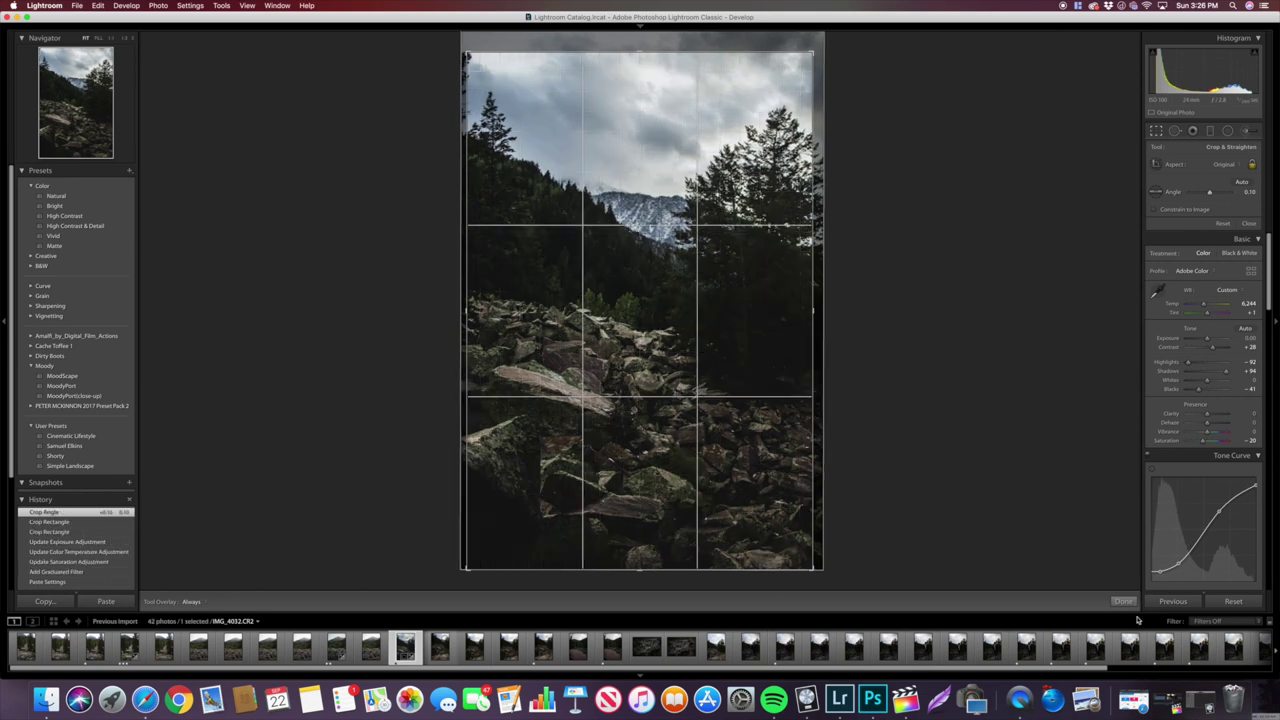
click(1119, 602)
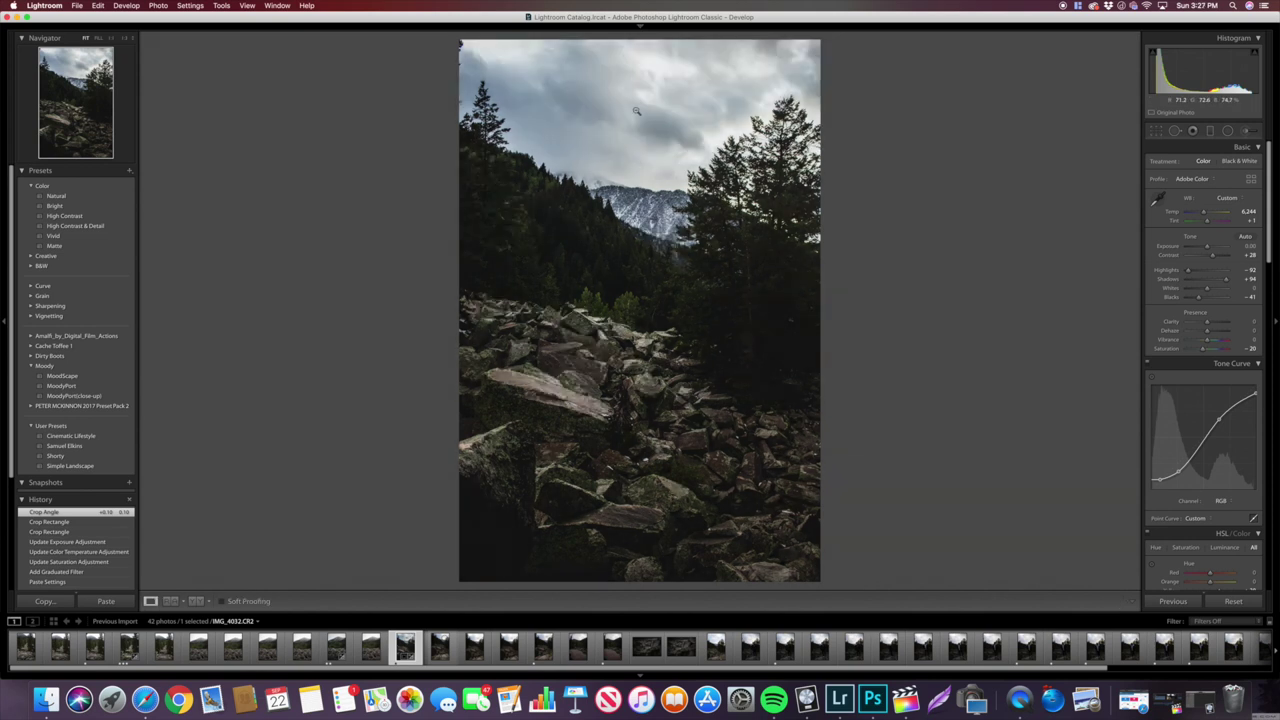
scroll(750, 650, down, 5)
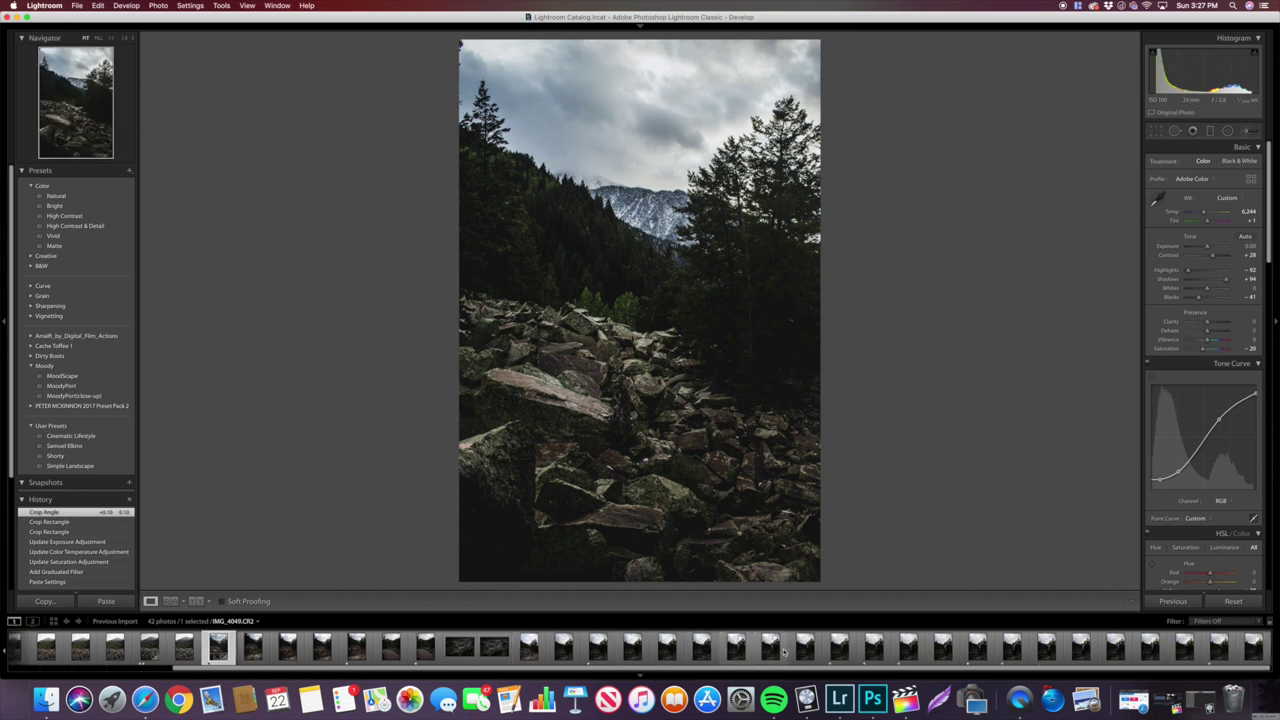
- Open IMG_4051, the man on the rocks, and paste the copied moody develop settings
click(840, 650)
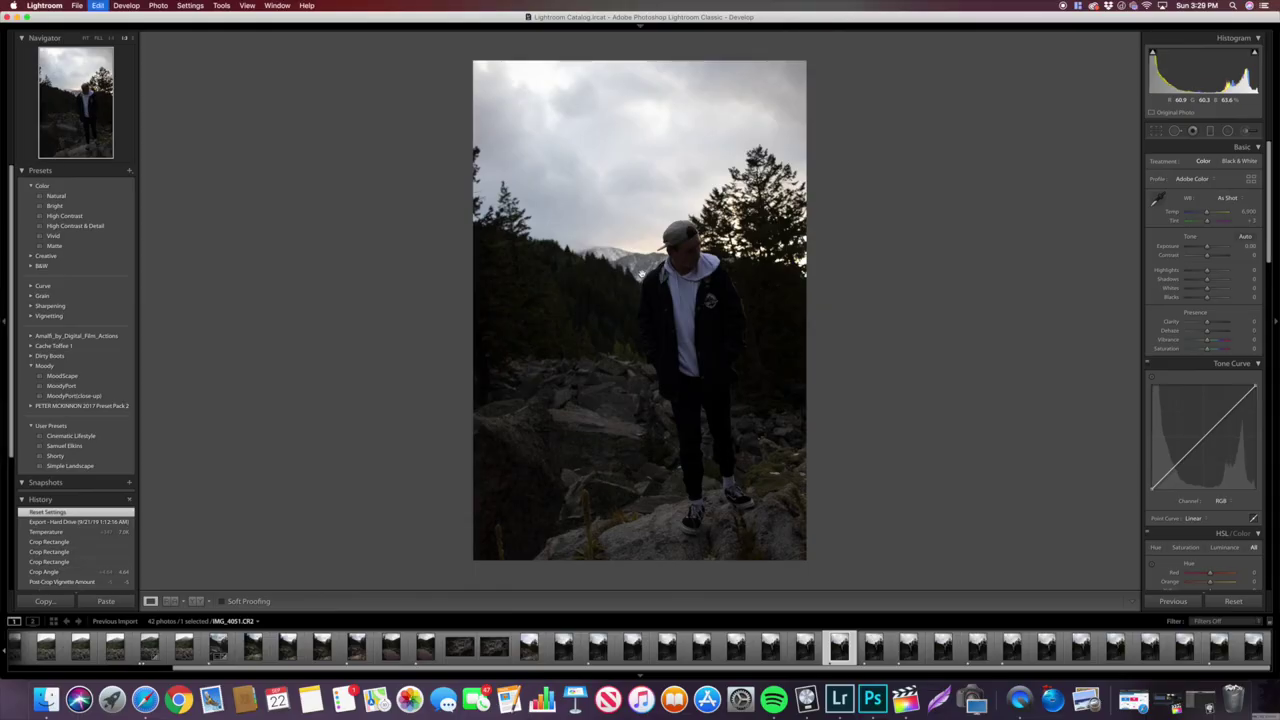
key(super+shift+v)
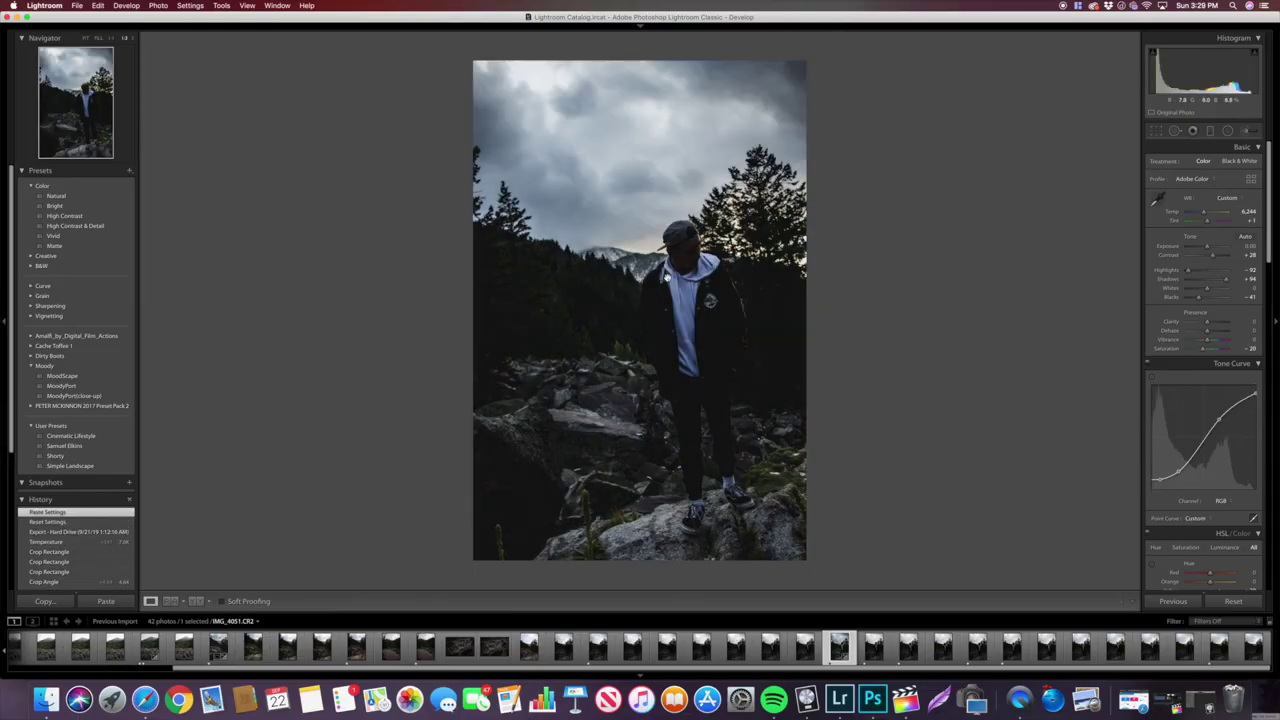
- Zoom in and compare the pasted look on the portrait against the unedited version
click(698, 276)
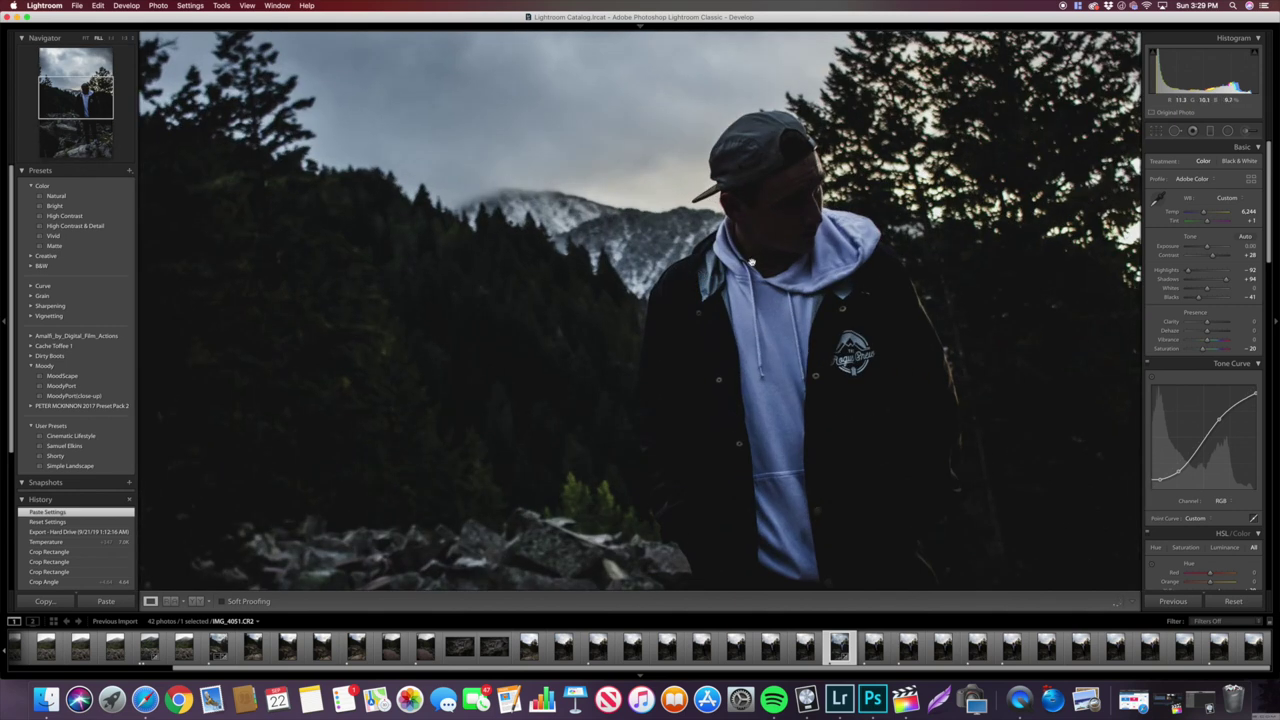
click(741, 347)
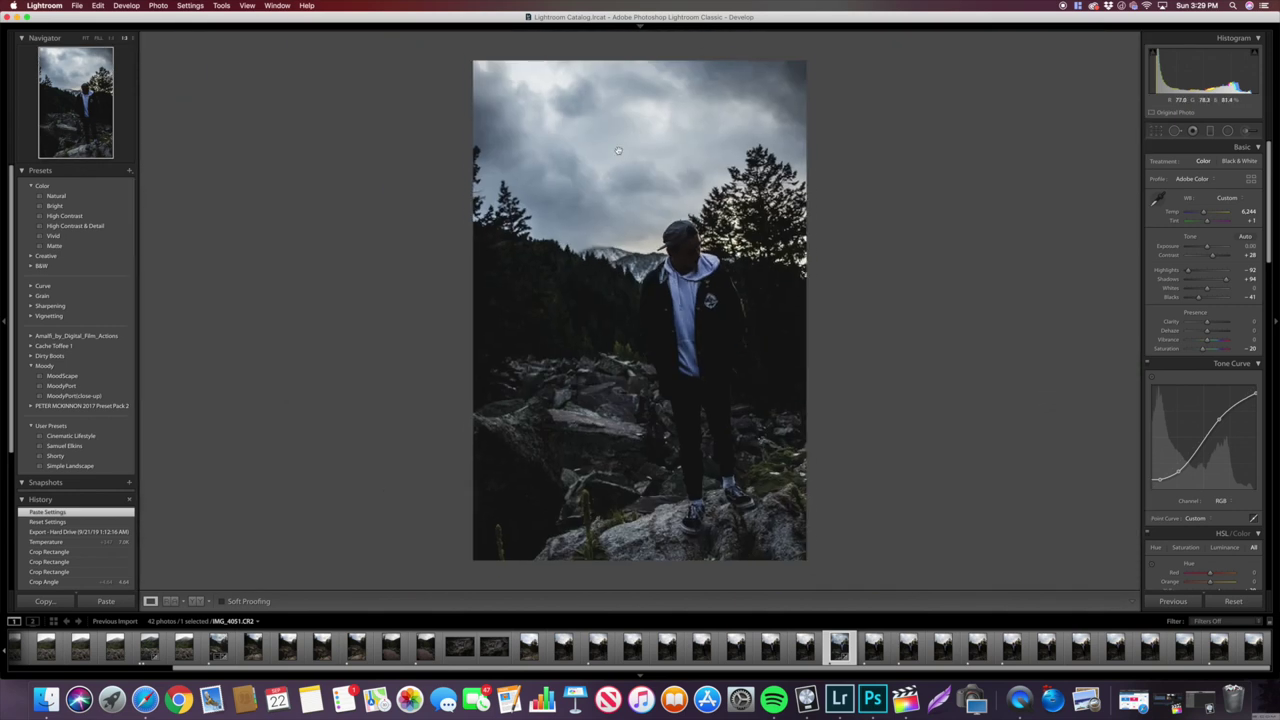
key(backslash)
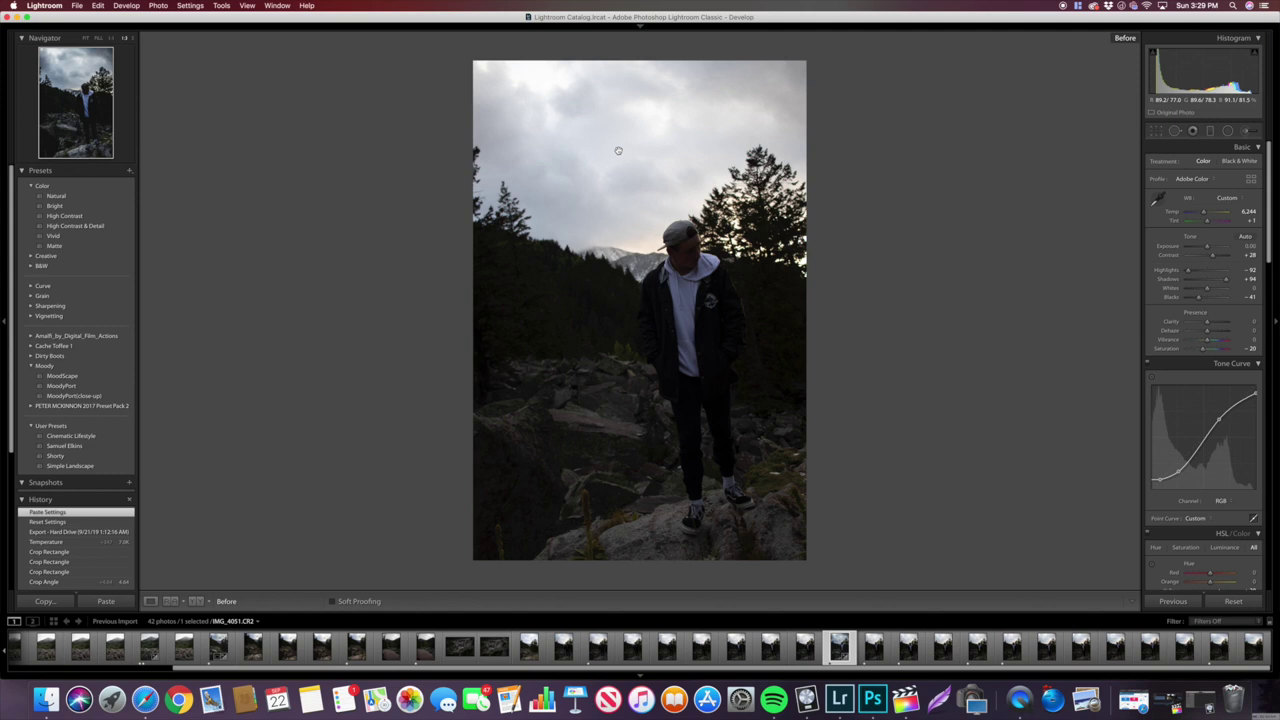
key(backslash)
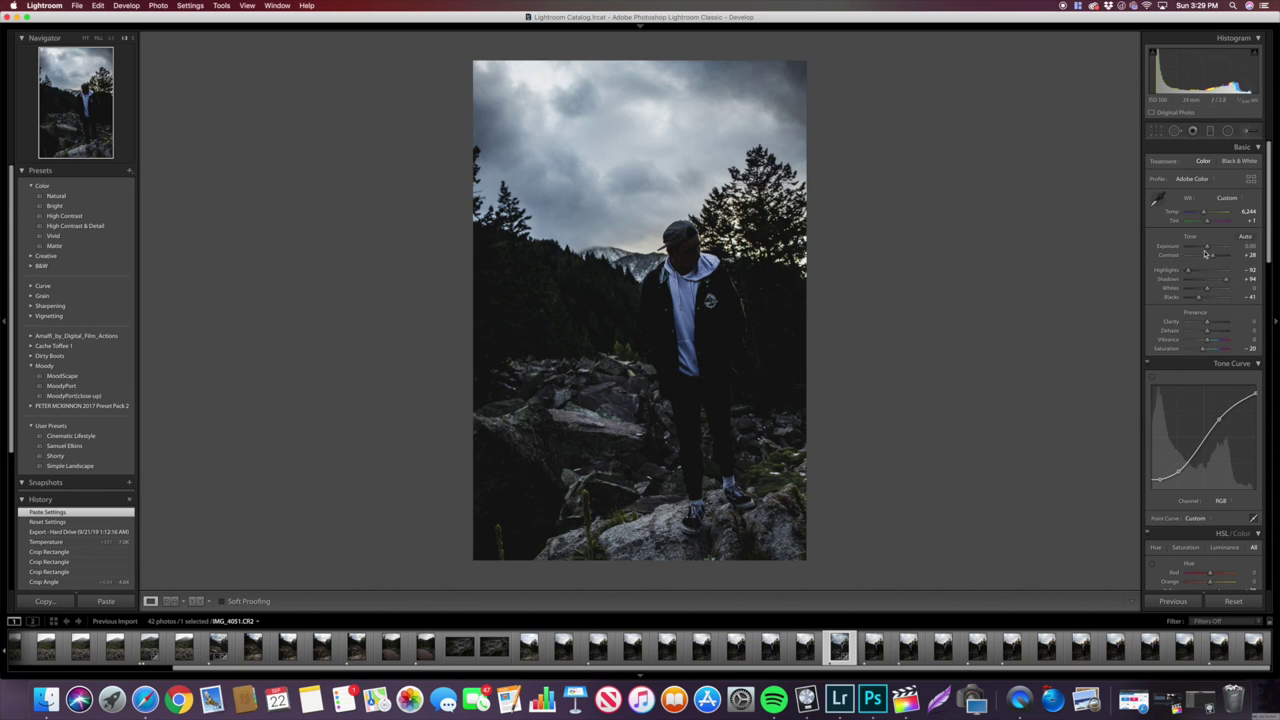
- Raise the portrait's exposure to +0.10 and select the Adjustment Brush
key(z)
key(z)
drag(1207, 247, 1209, 247)
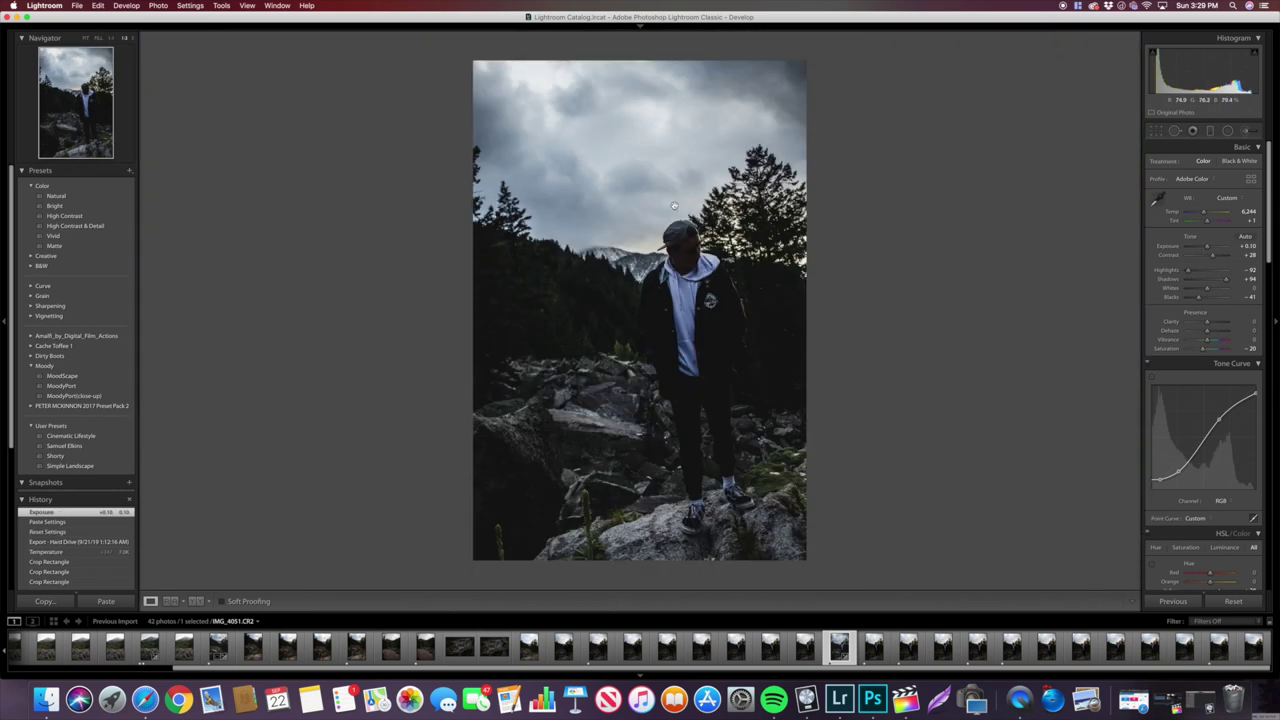
click(1248, 132)
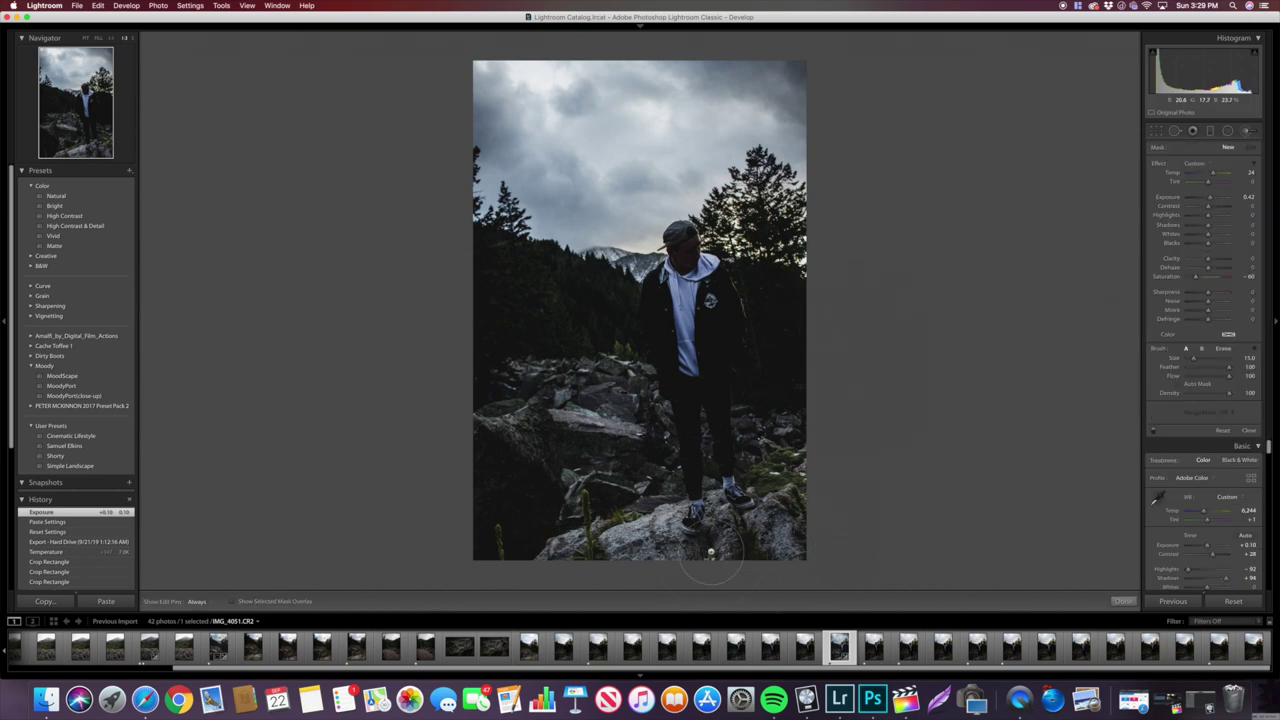
- Brush over the man's hoodie, chest and face, zero Saturation and Temp, and set brush Exposure to 0.61
key(h)
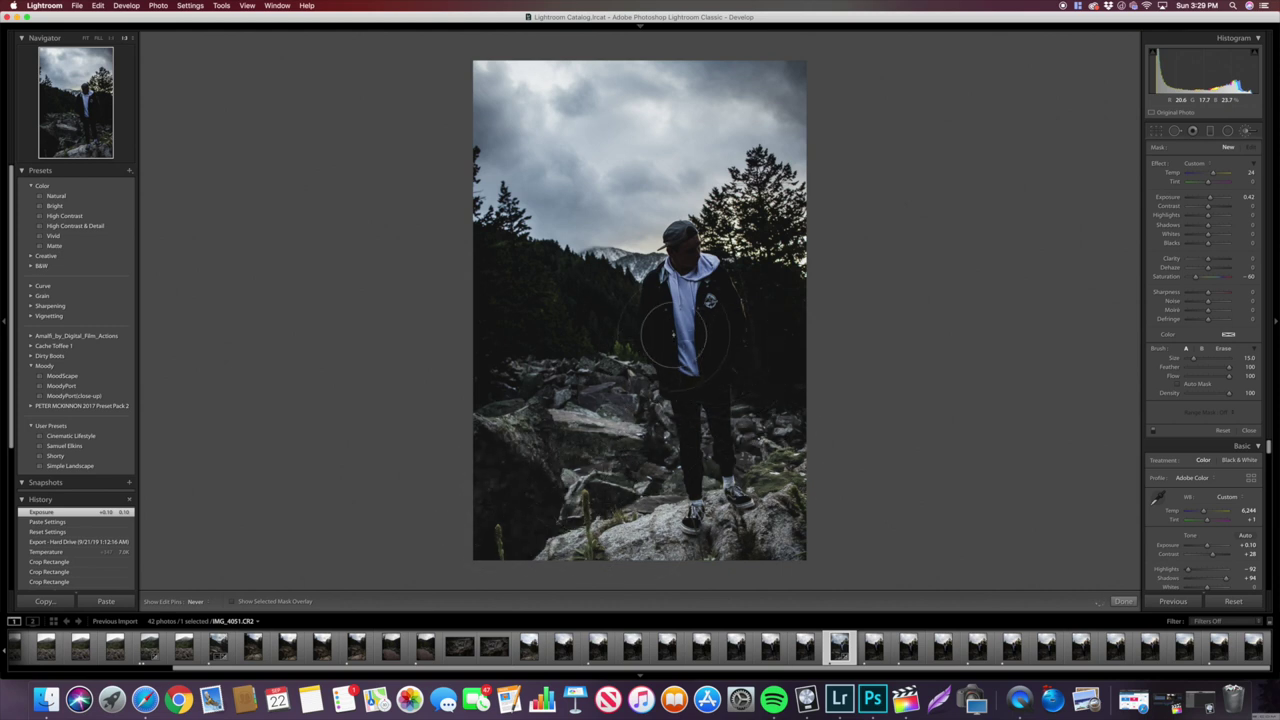
drag(684, 300, 686, 255)
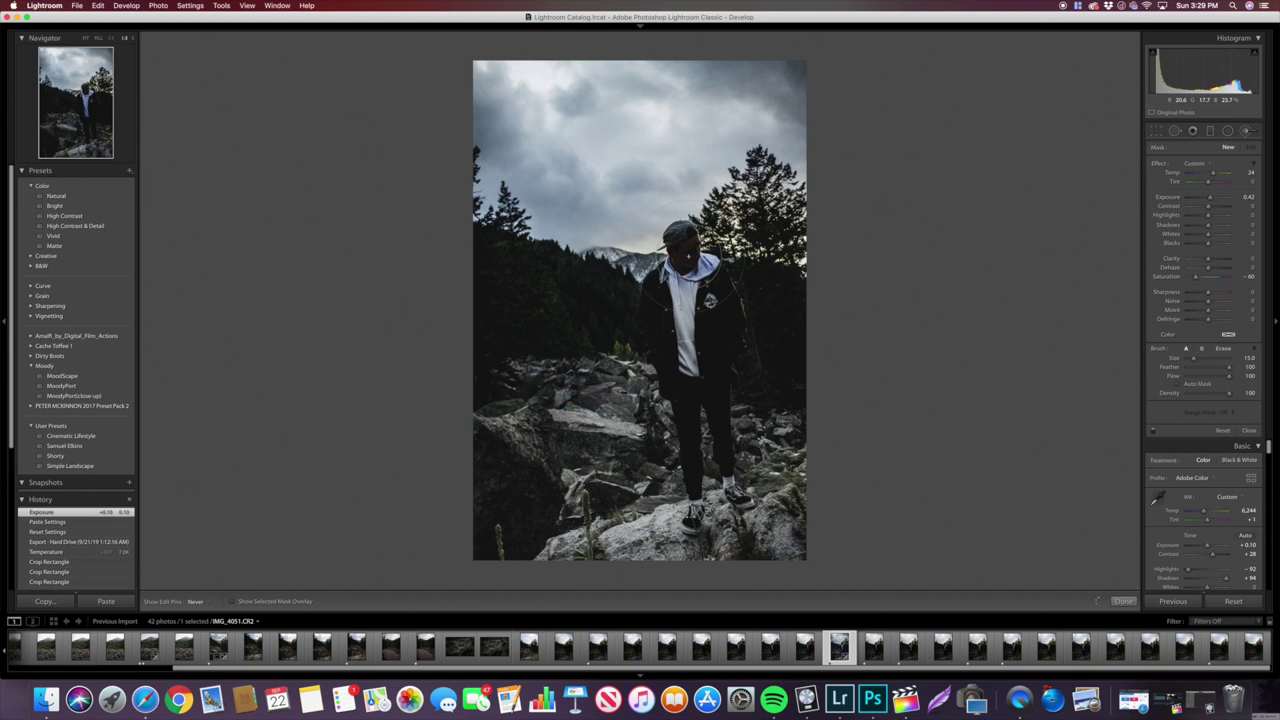
drag(686, 252, 757, 286)
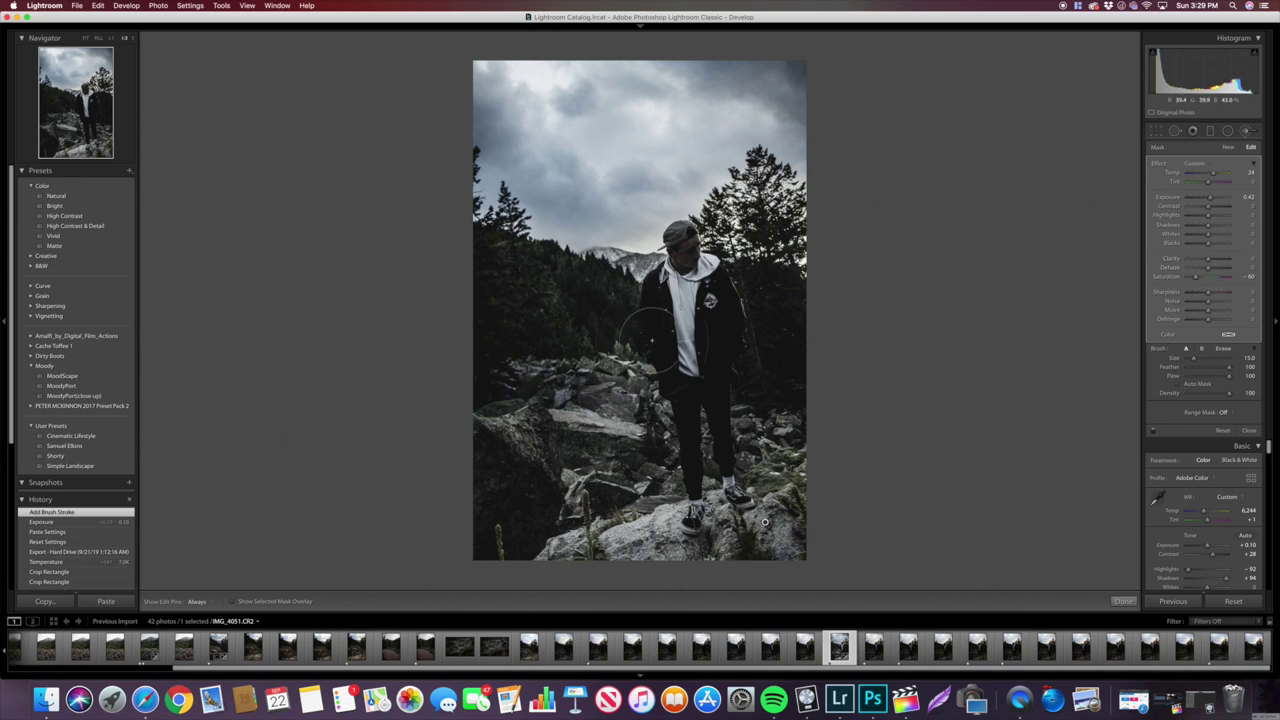
double_click(1169, 280)
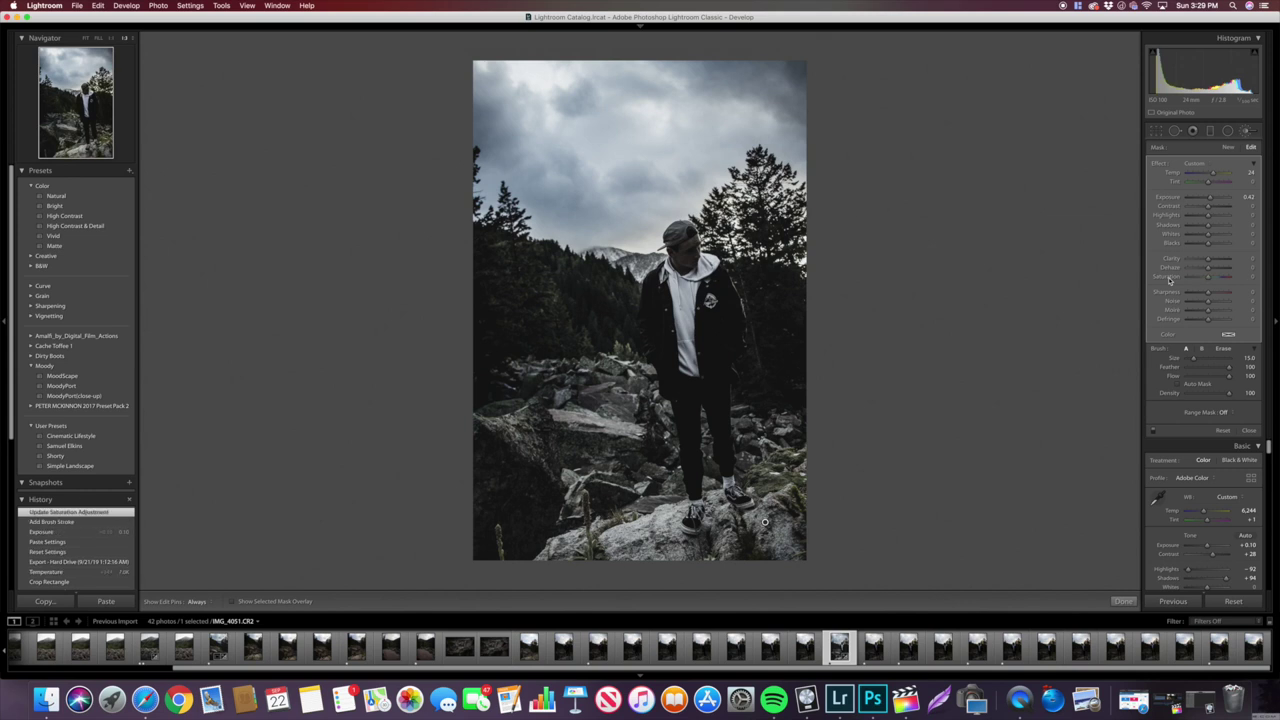
double_click(1169, 175)
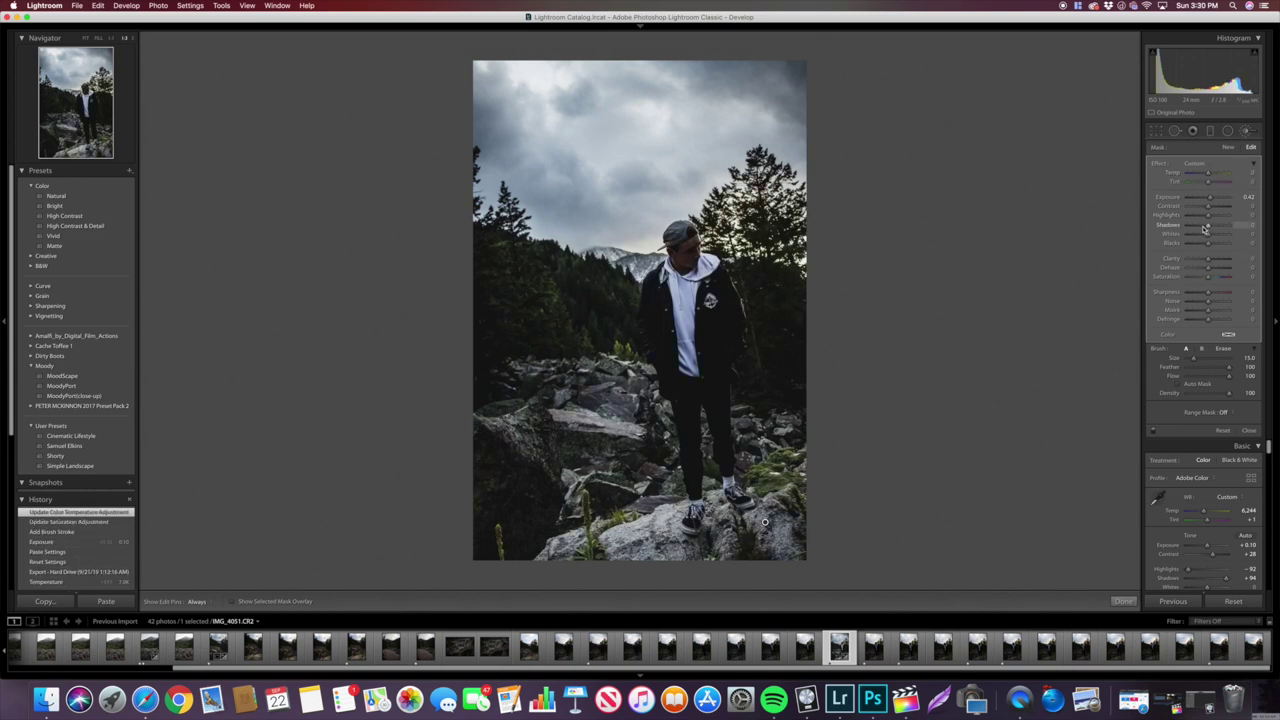
drag(1210, 198, 1214, 197)
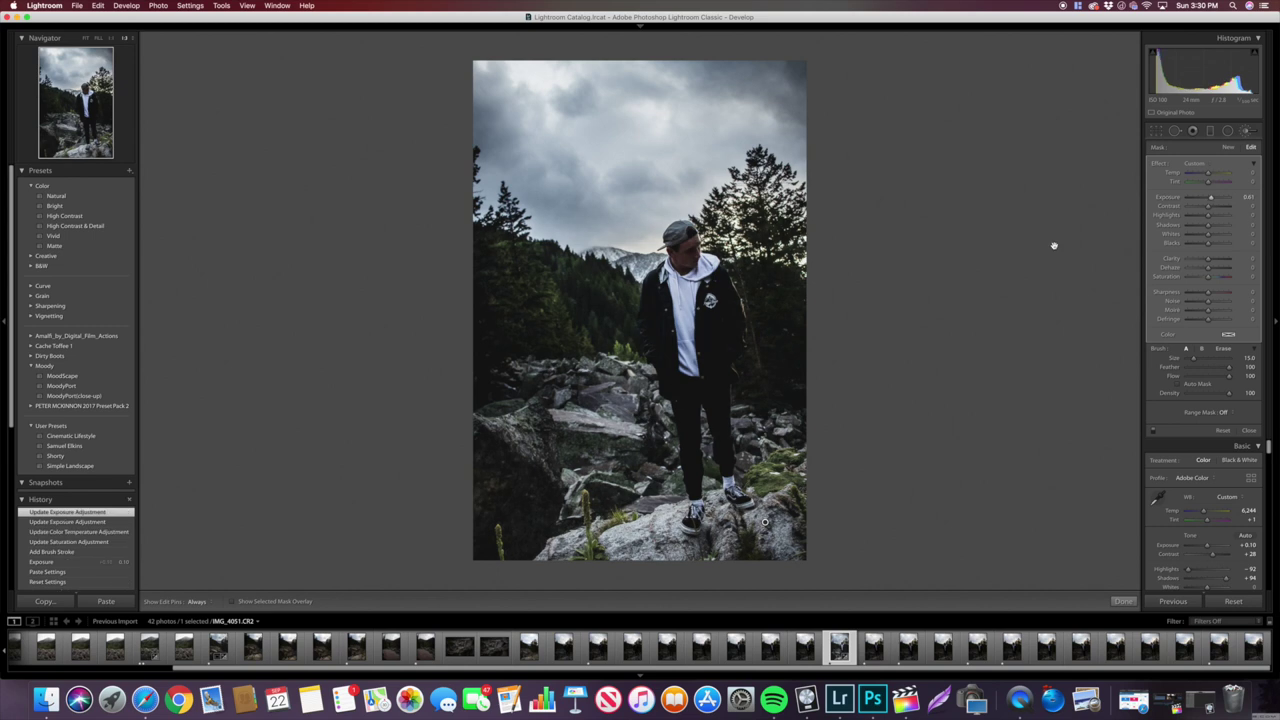
key(backslash)
key(backslash)
- Add a new brush spot on the man's face with Temp zeroed and Exposure eased to 0.22
click(1246, 132)
key(k)
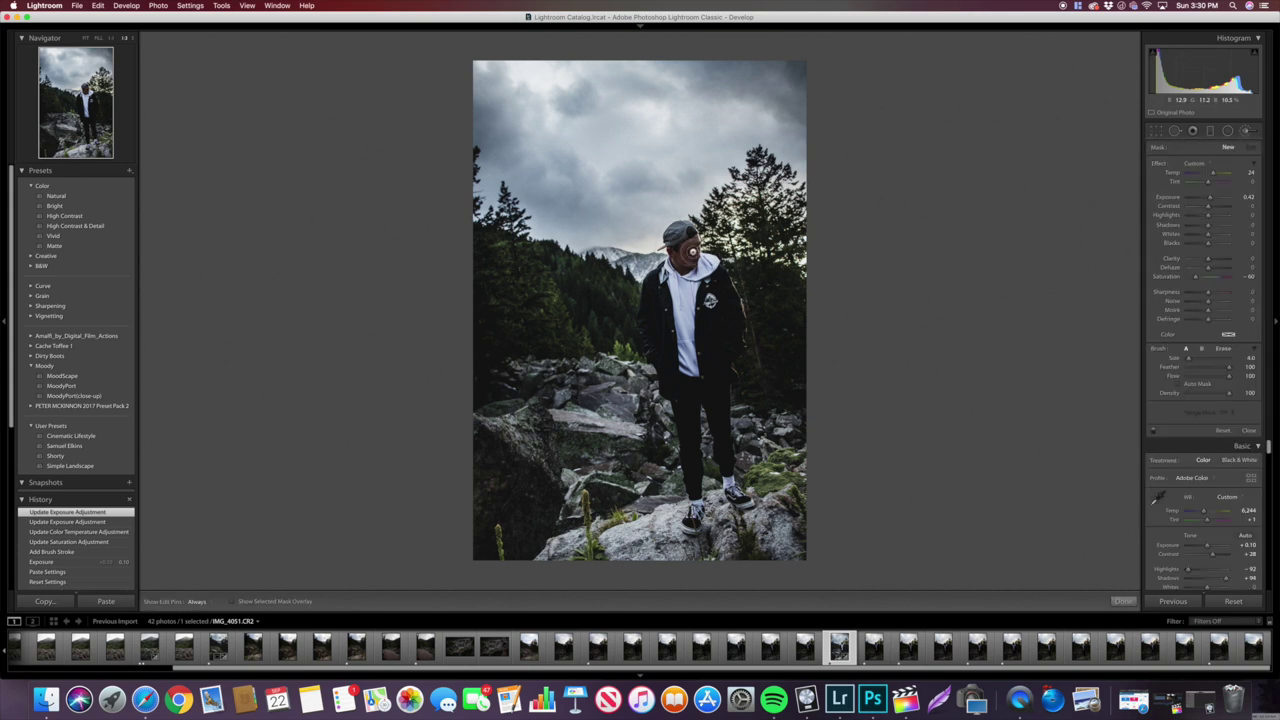
key(h)
click(680, 256)
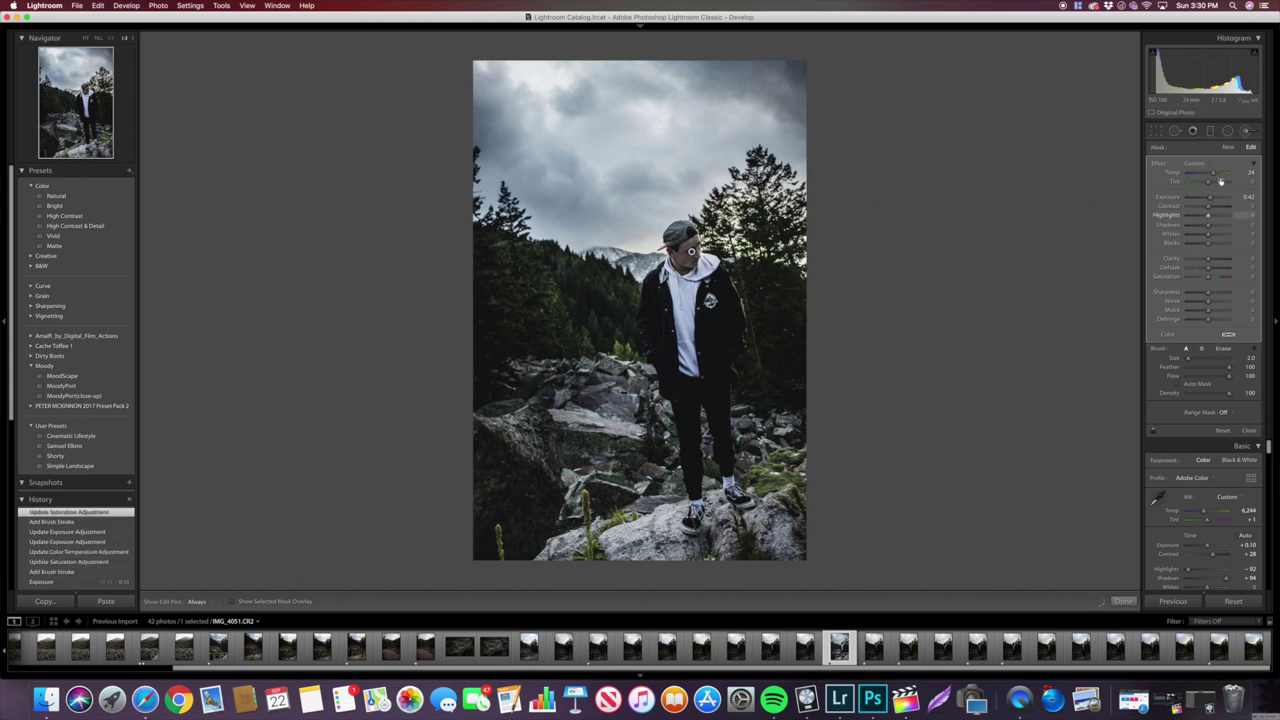
double_click(1177, 175)
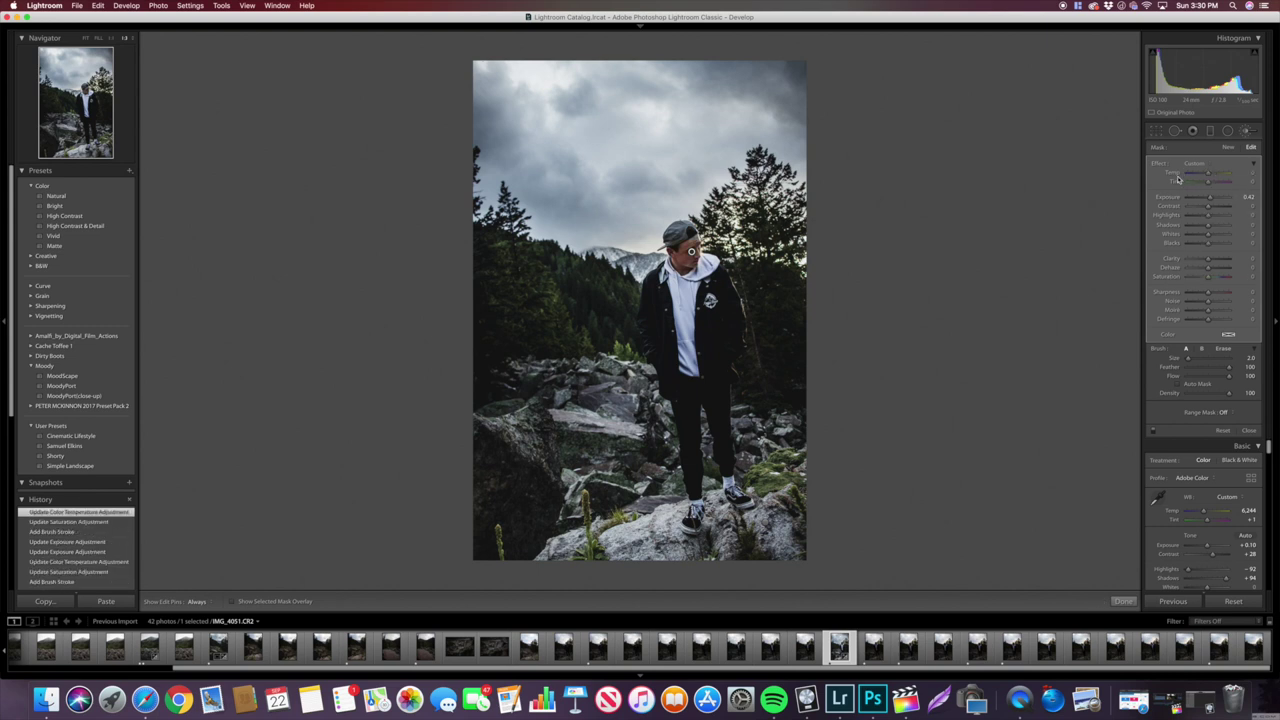
drag(1211, 200, 1209, 201)
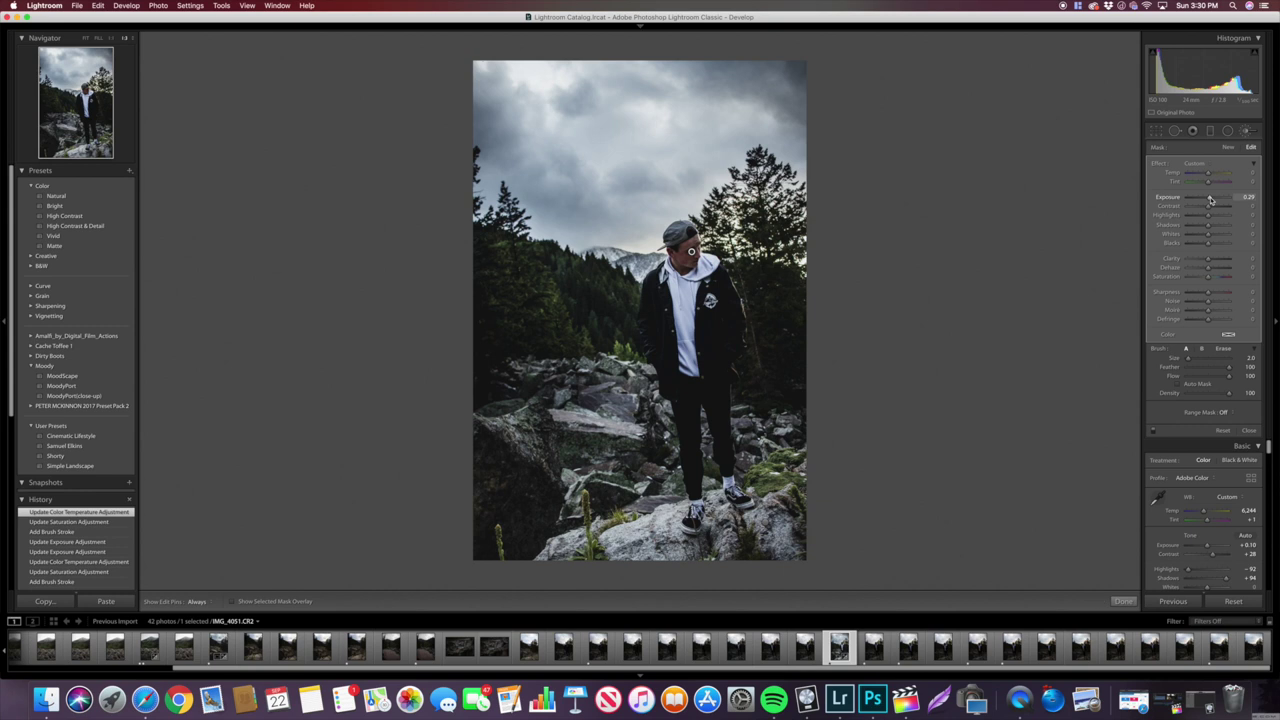
drag(1210, 200, 1210, 200)
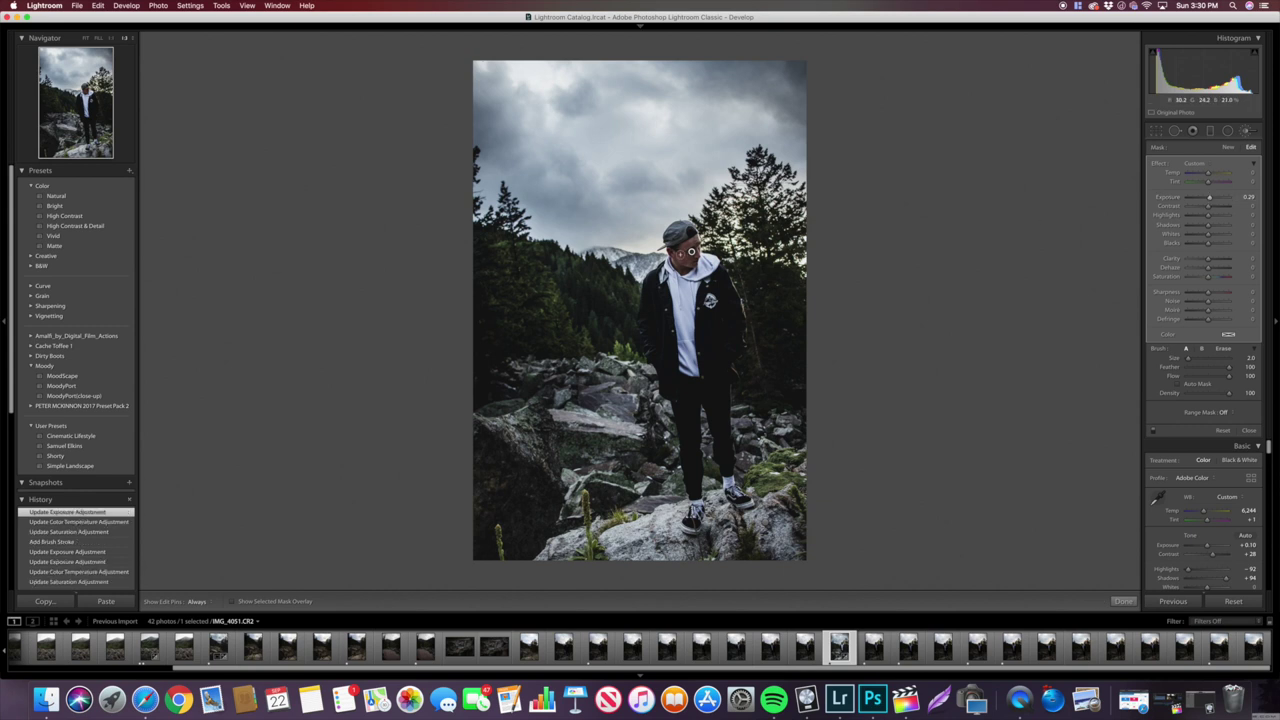
key(z)
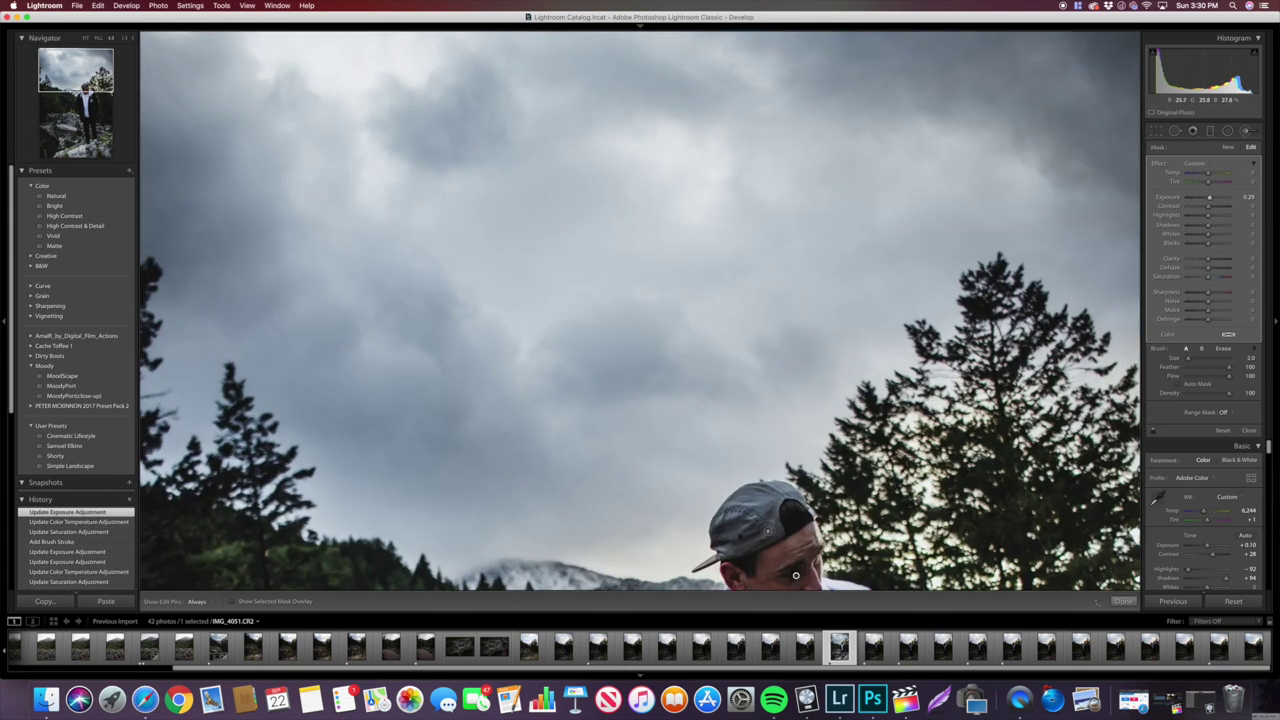
key(z)
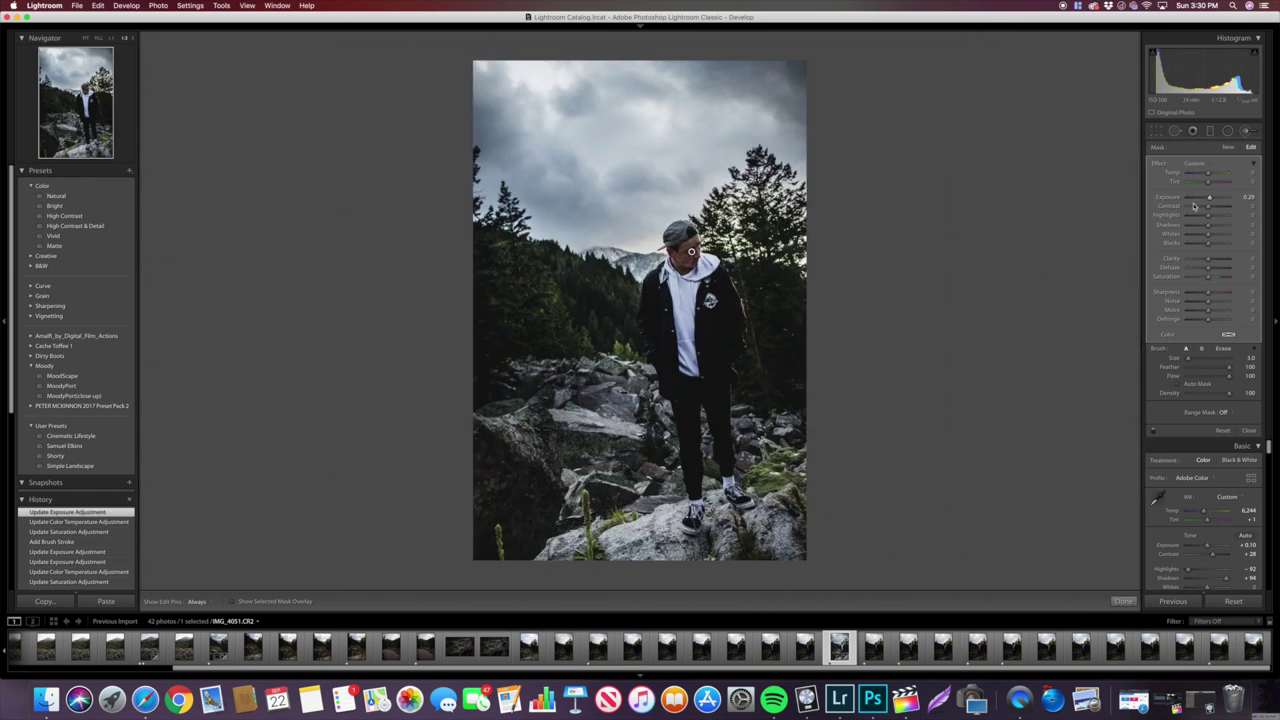
drag(1209, 199, 1208, 199)
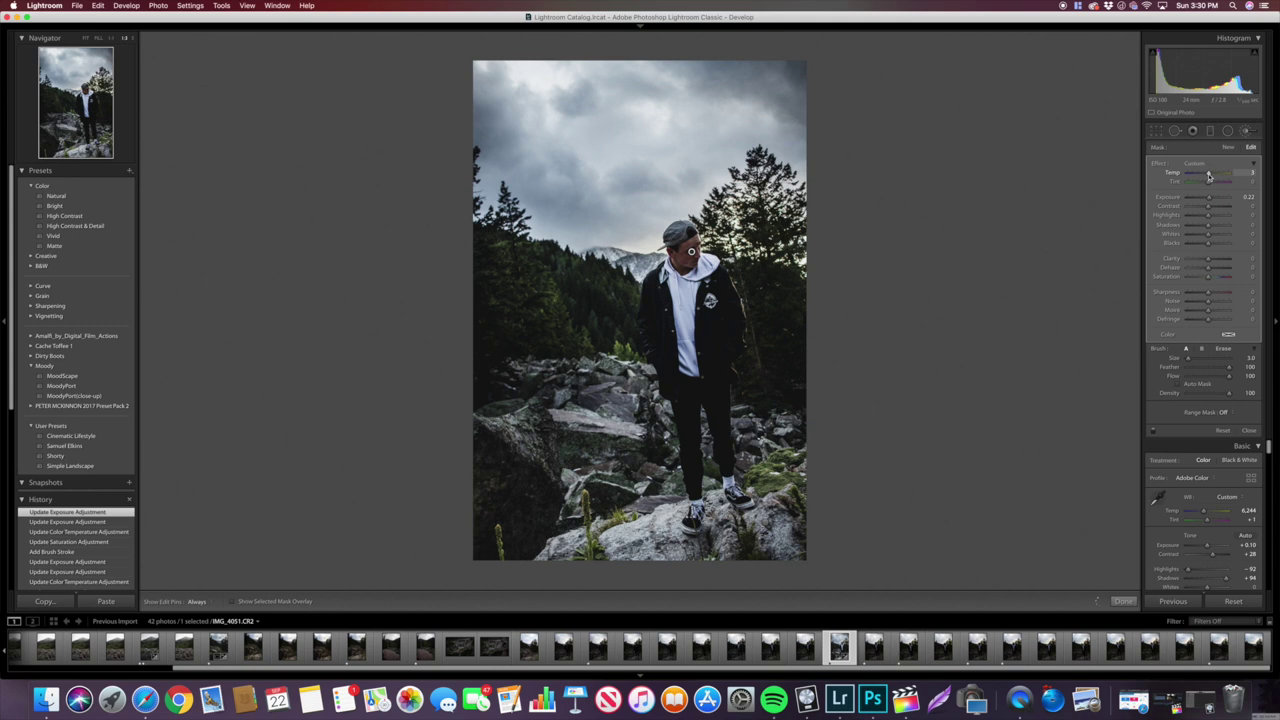
- Rotate the photo 5.51° in Crop & Straighten and shift it upward within the crop
key(r)
drag(1210, 193, 1215, 195)
drag(727, 331, 731, 313)
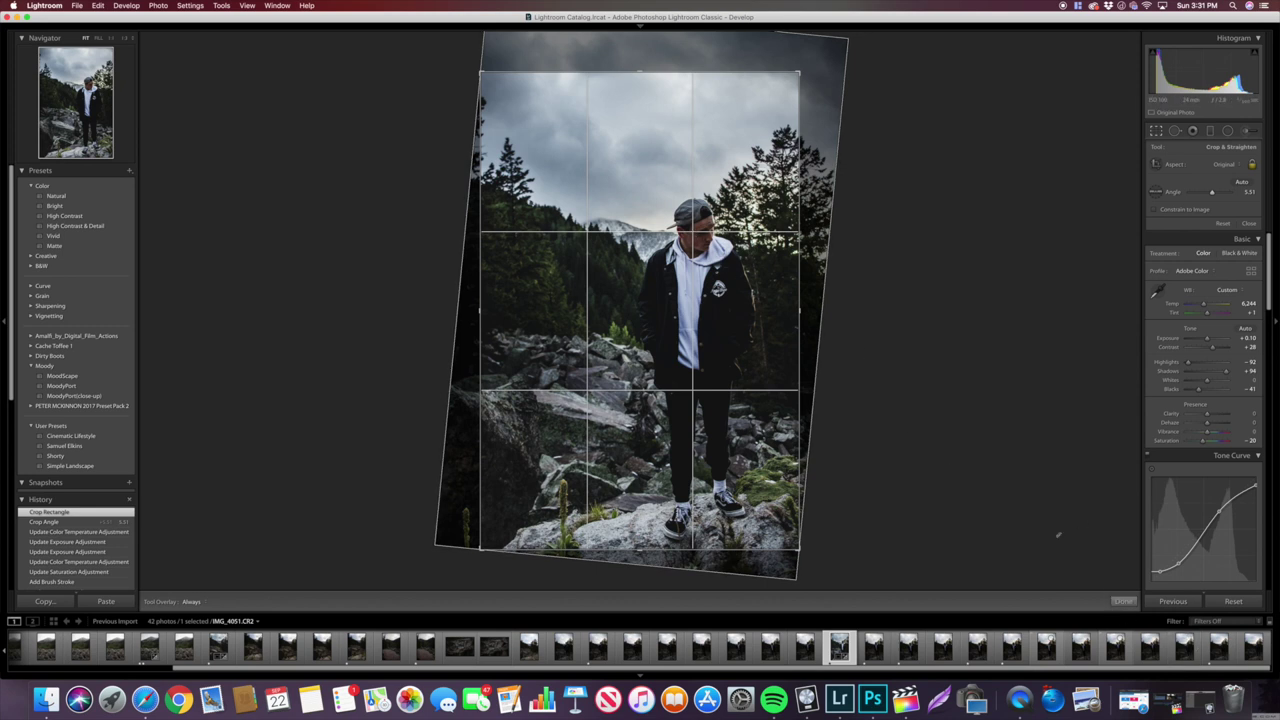
- Commit the straightened crop, check sky detail at 1:1, then open IMG_4062 from the Filmstrip
click(1123, 602)
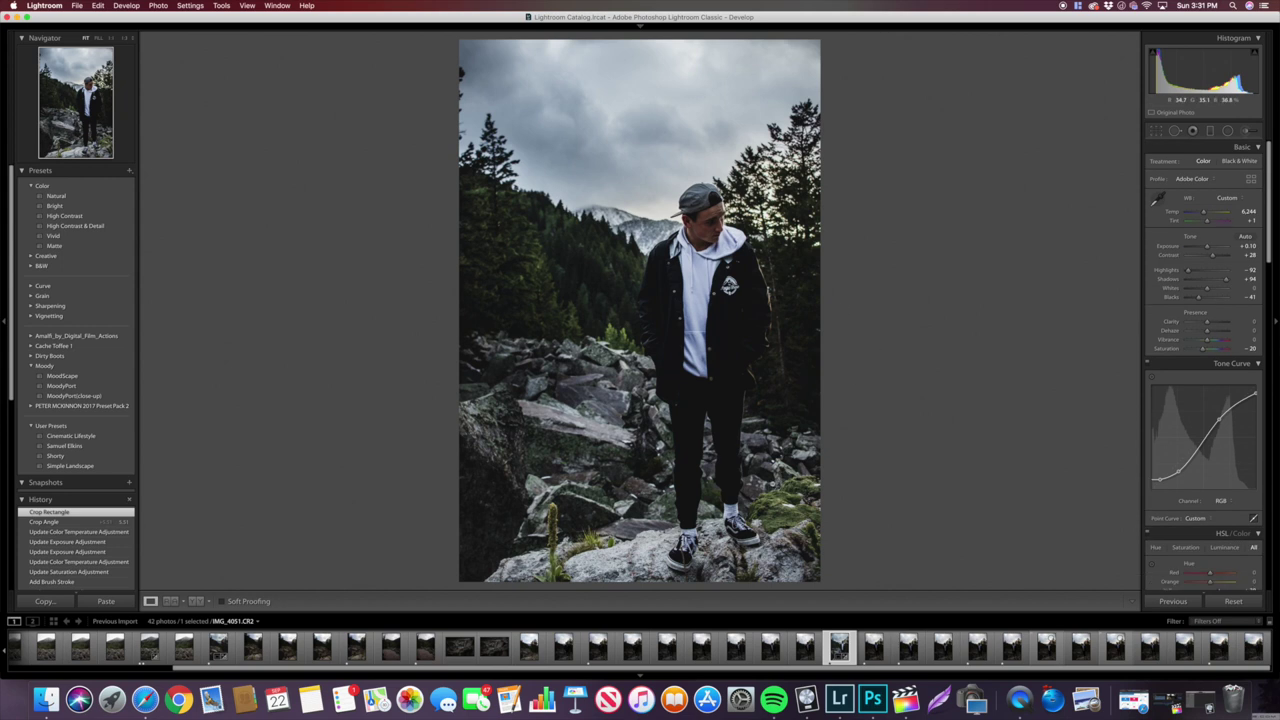
click(631, 151)
click(557, 241)
click(1012, 648)
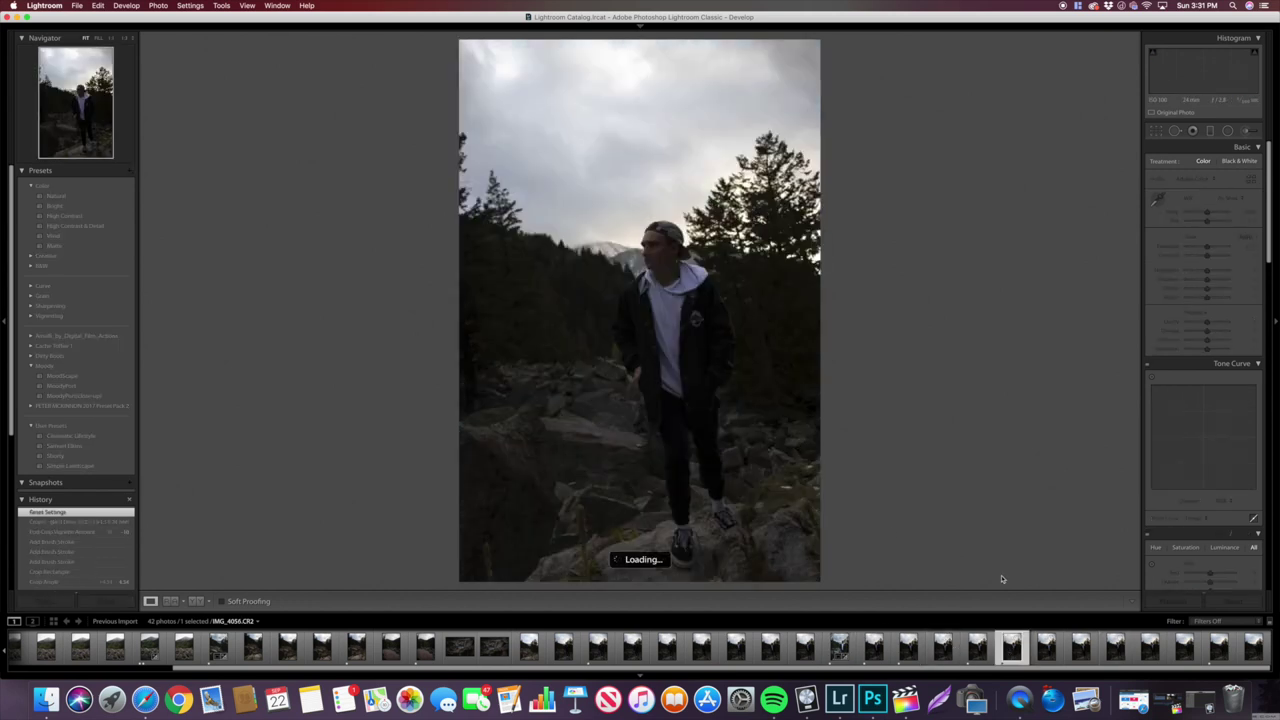
click(1222, 650)
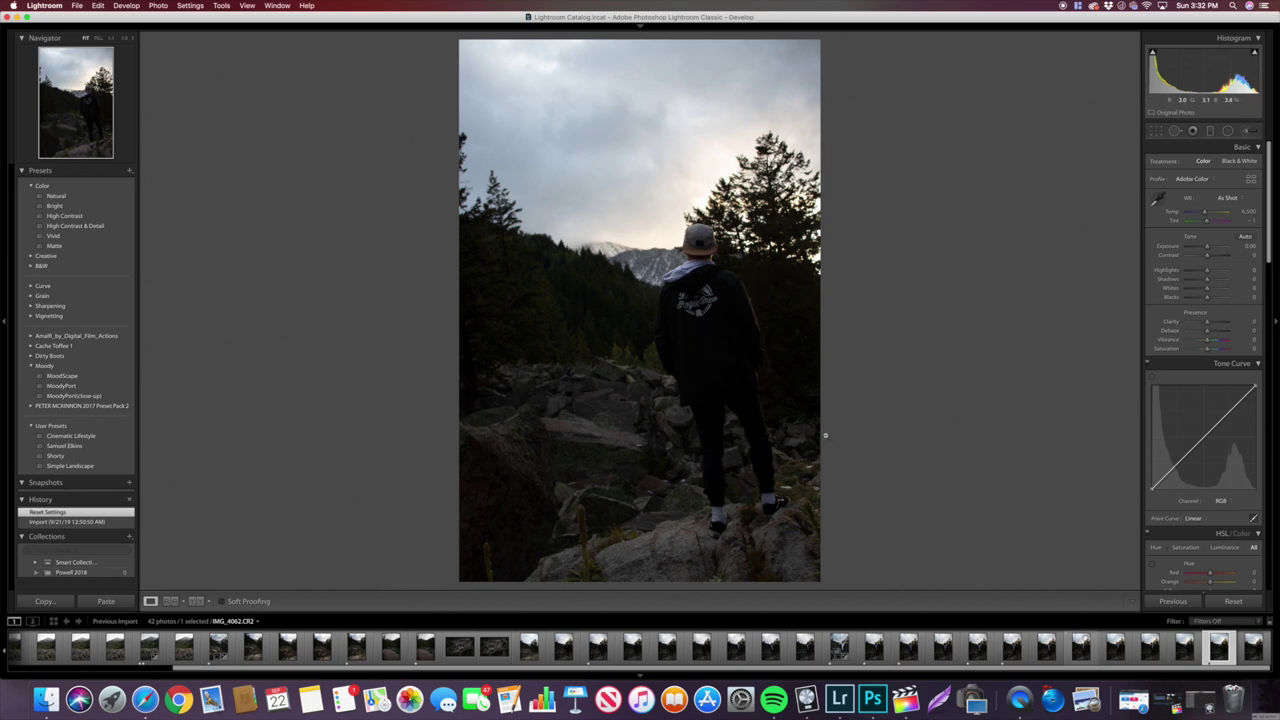
- Rotate IMG_4062 to an 8.24° angle, tighten the crop around the man, and commit it
click(1155, 131)
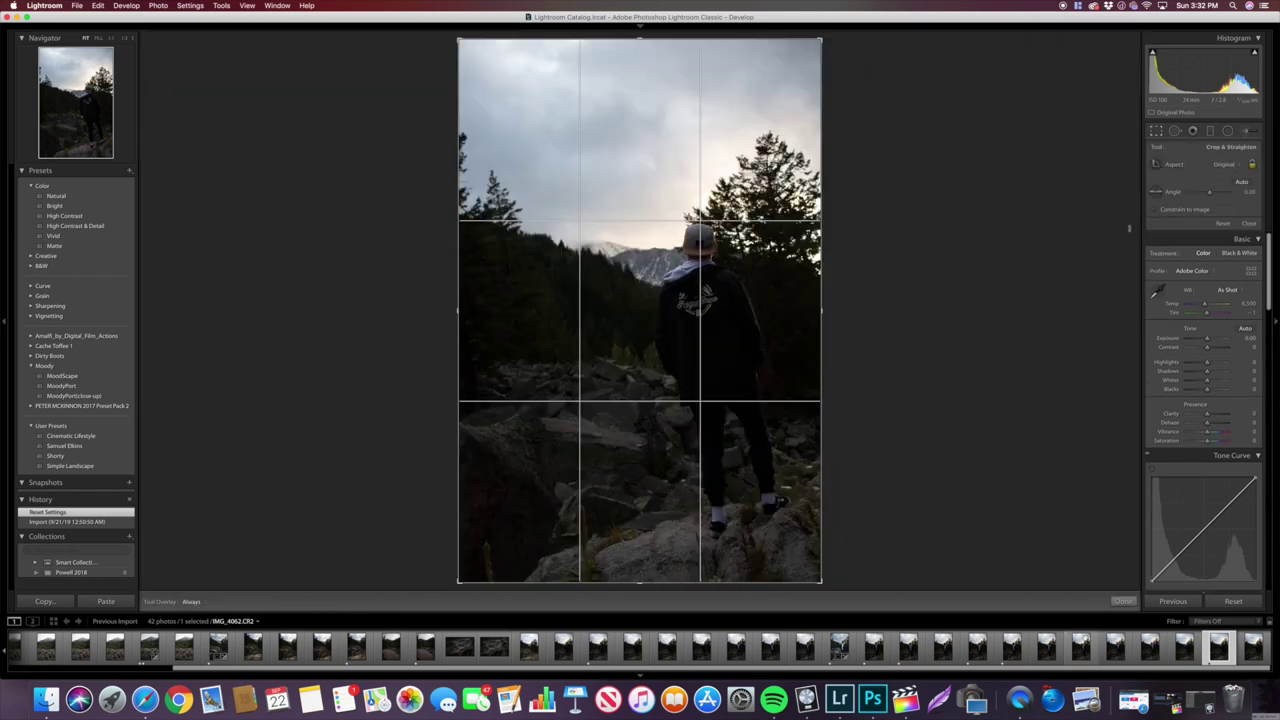
drag(1207, 193, 1214, 193)
drag(706, 286, 677, 428)
drag(490, 88, 505, 111)
drag(559, 207, 558, 199)
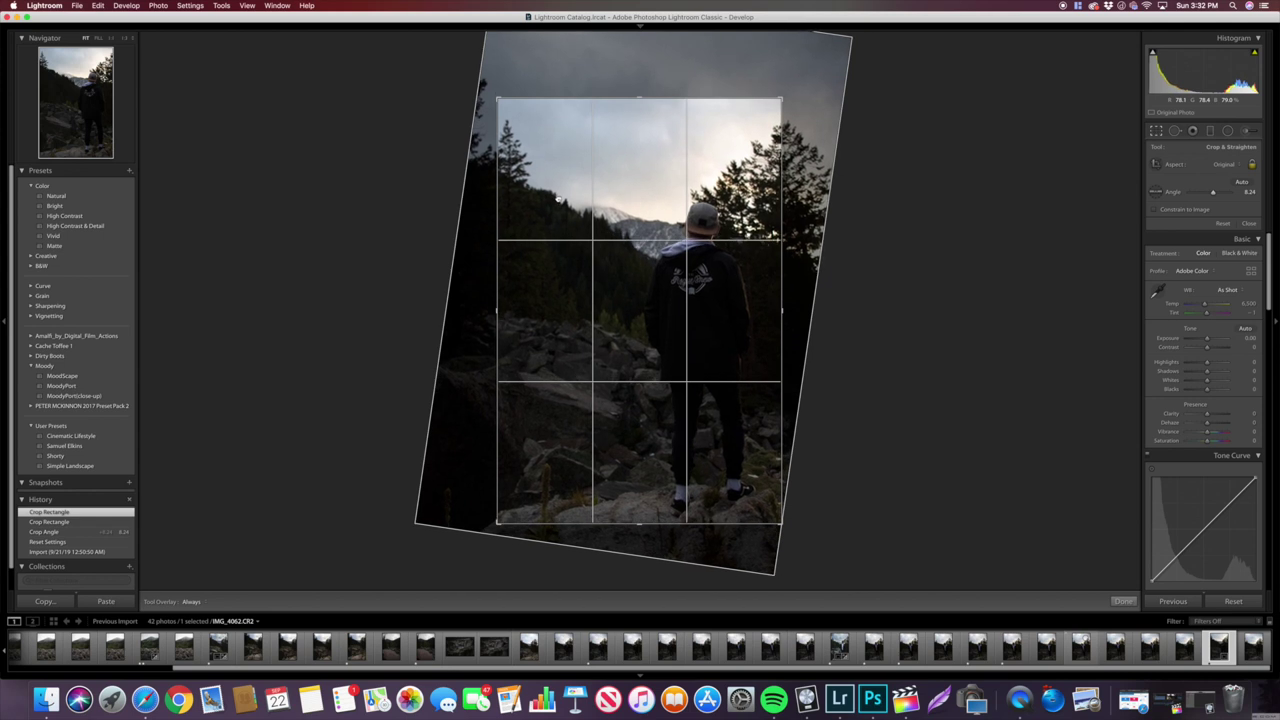
click(1124, 602)
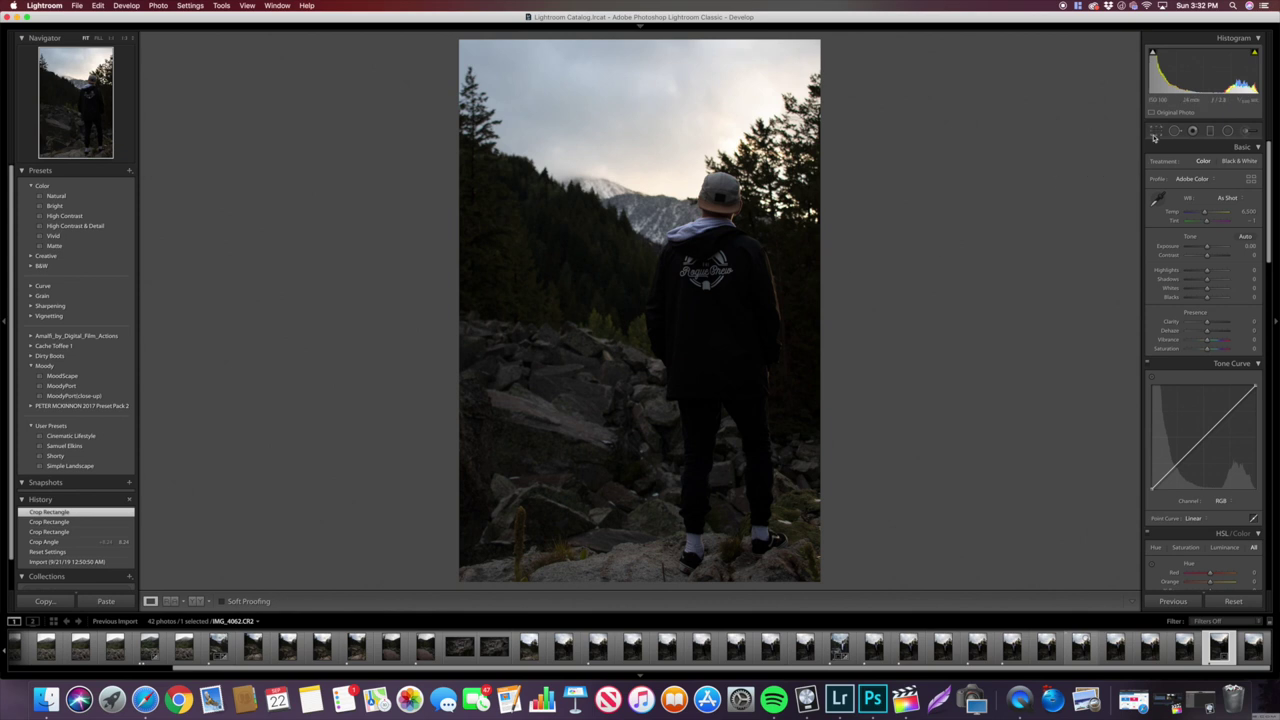
- Paste the moody settings onto IMG_4062 and check the result, zooming on the hoodie logo
key(super+shift+v)
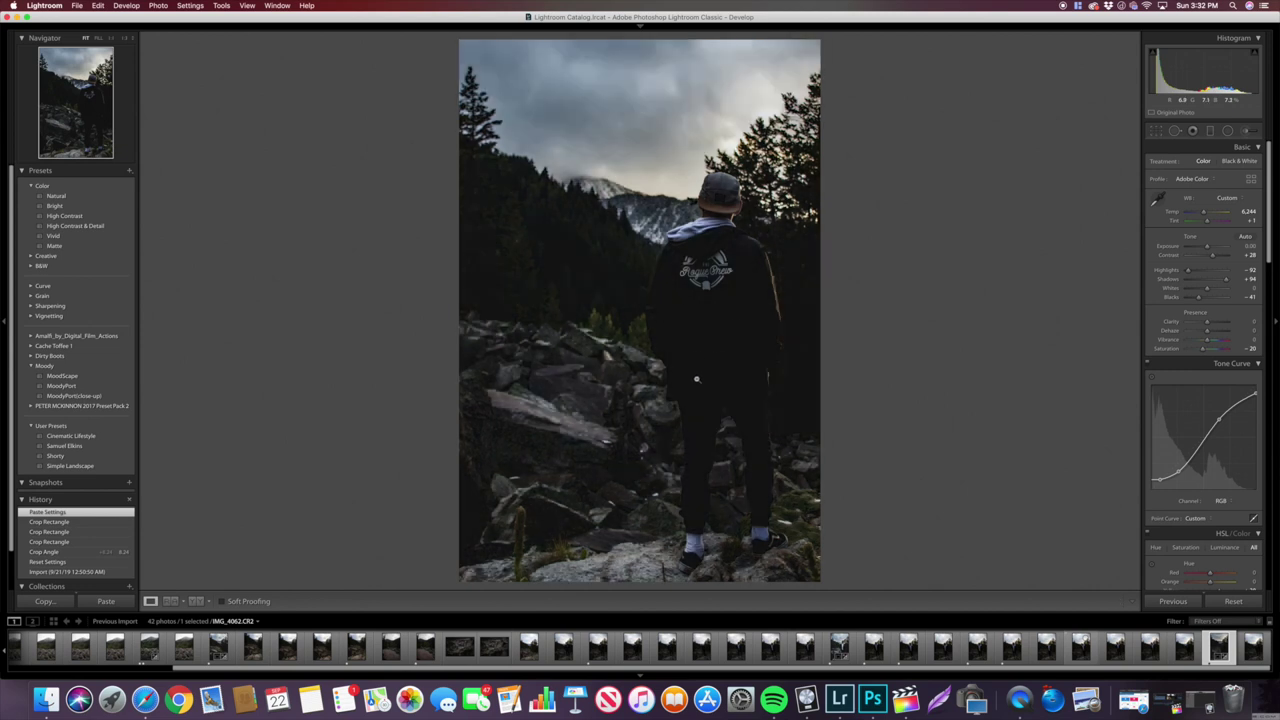
key(backslash)
key(backslash)
click(711, 292)
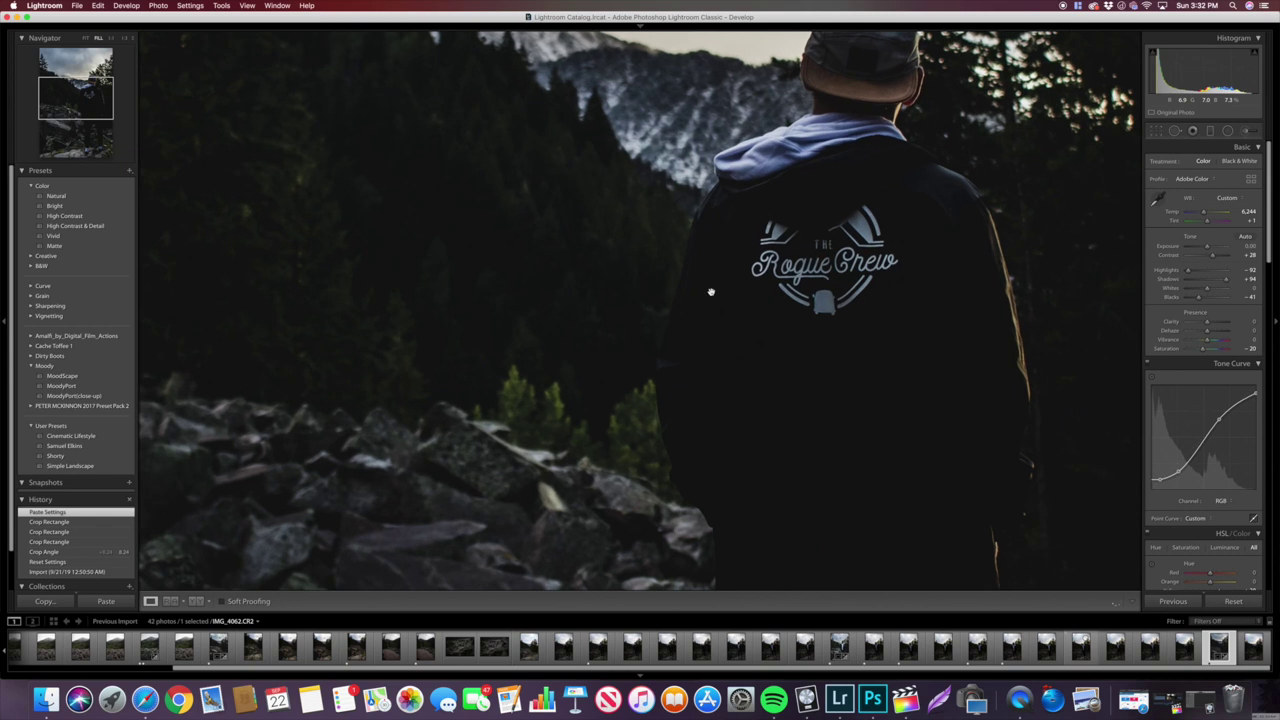
click(824, 274)
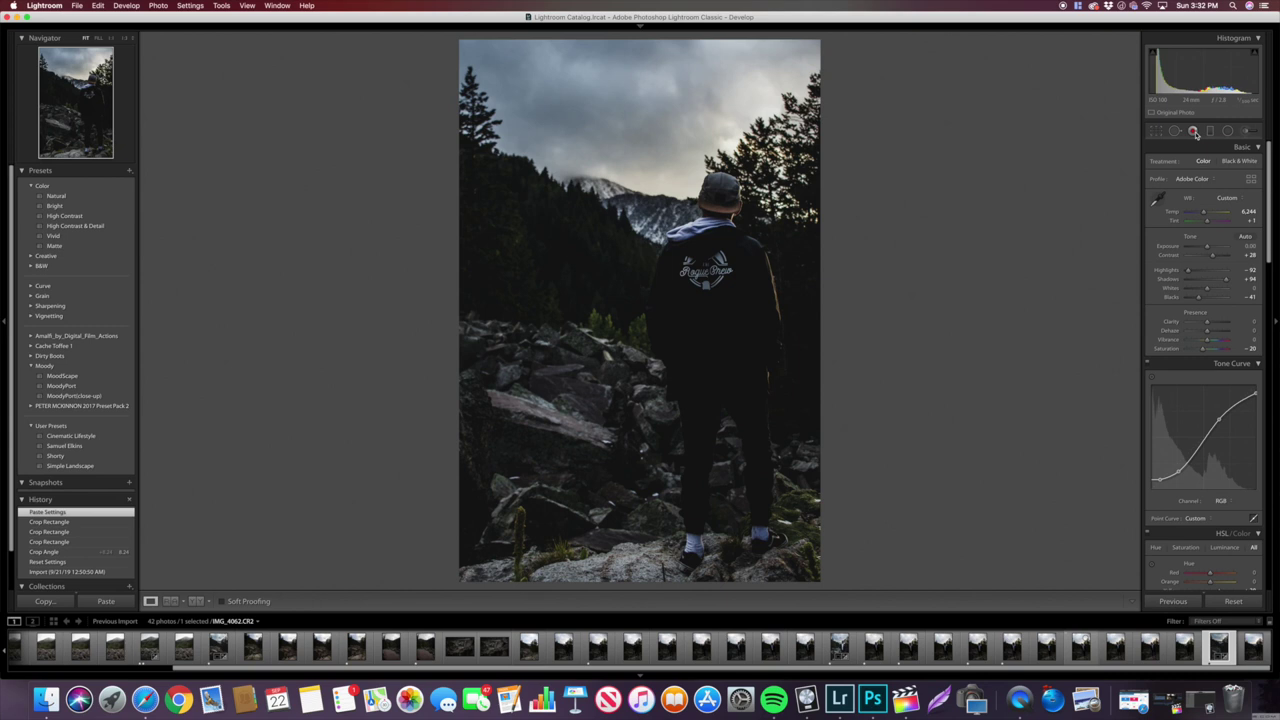
- Brush over the man's cap with Saturation and Temp zeroed and Exposure raised to about 0.46
key(k)
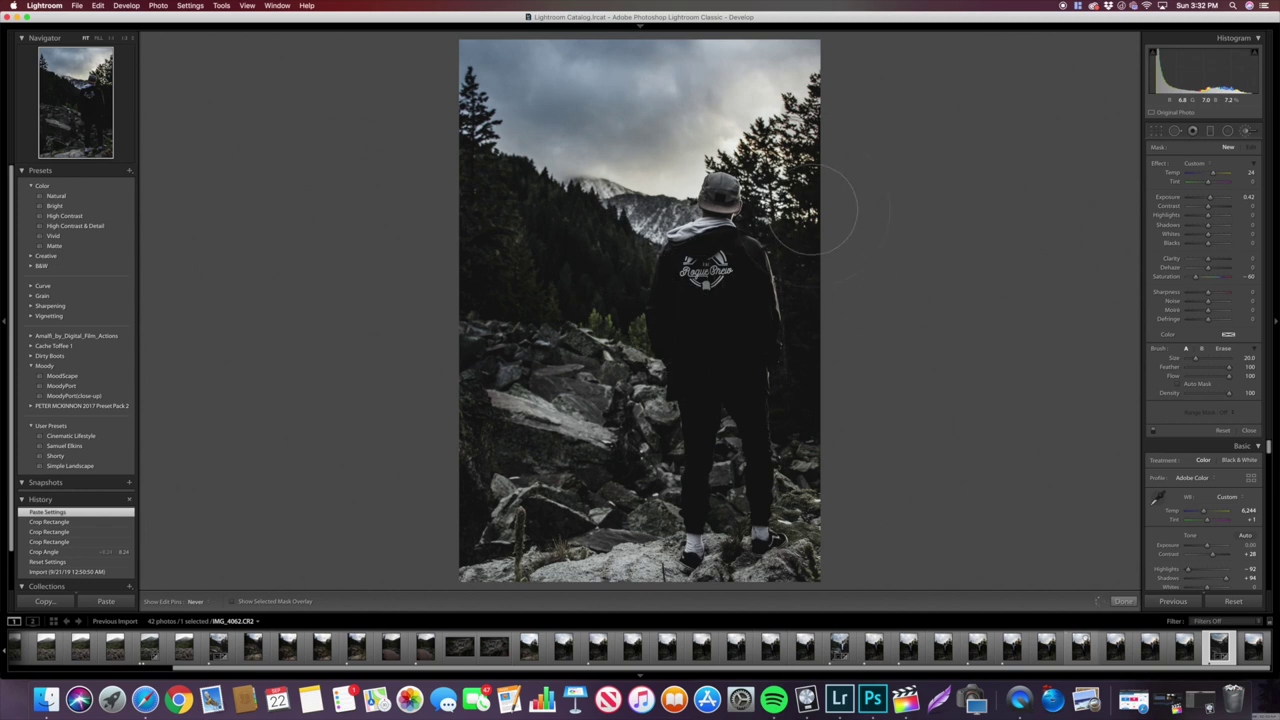
drag(660, 438, 645, 258)
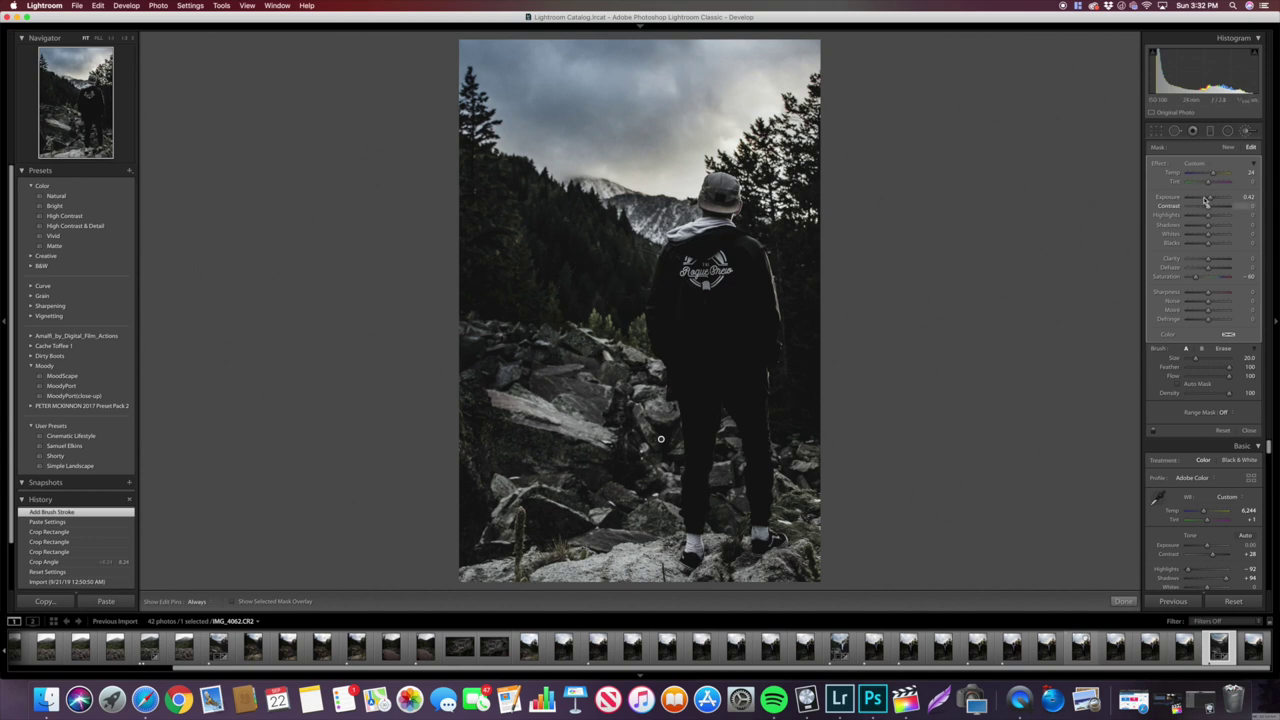
double_click(1172, 276)
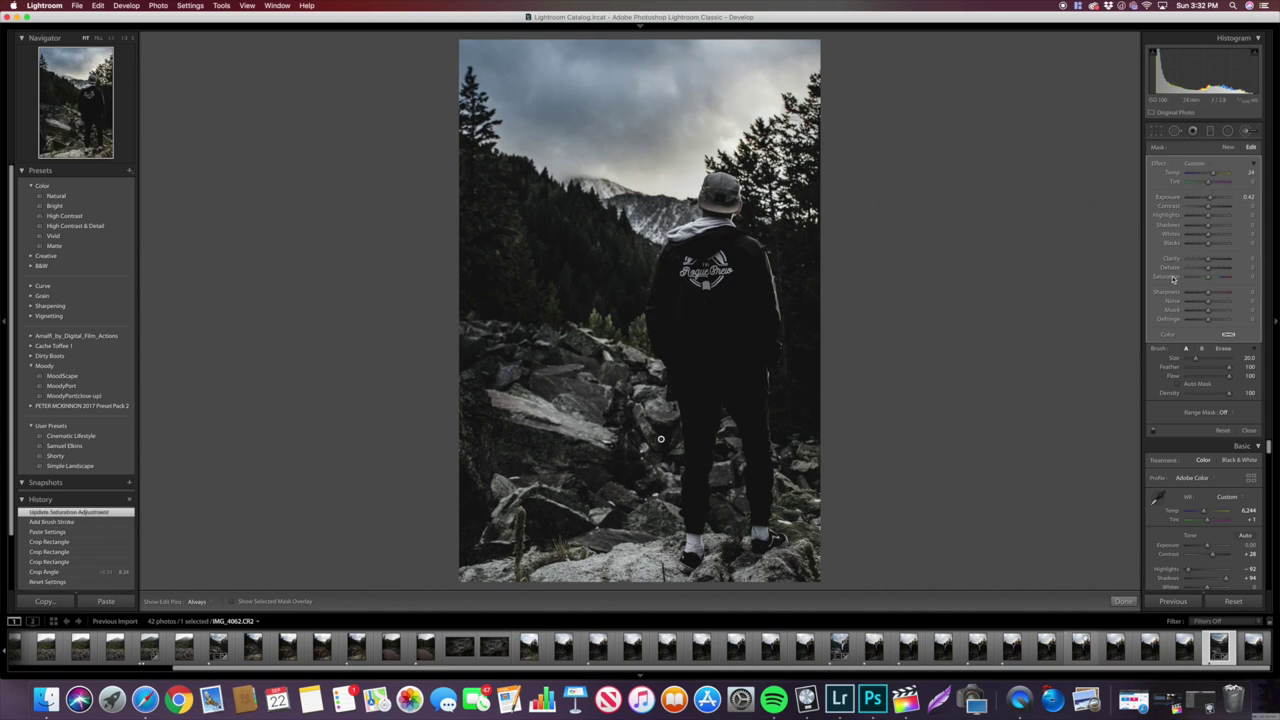
double_click(1175, 176)
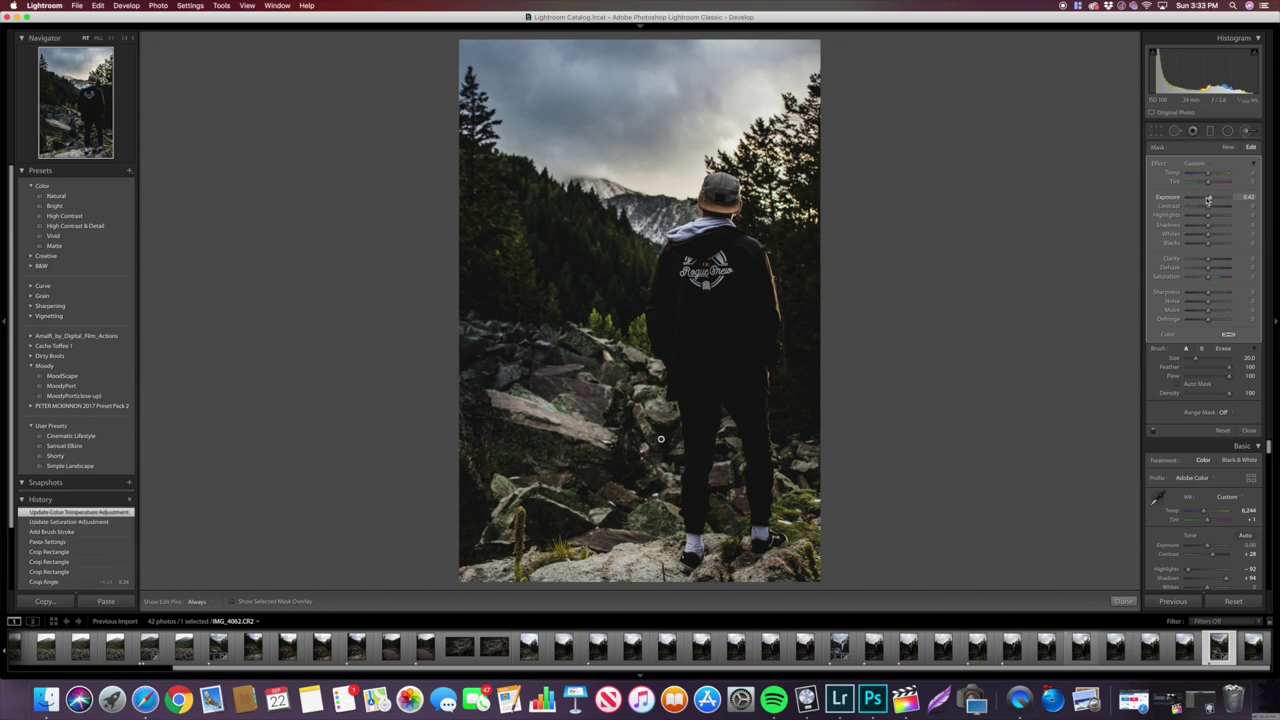
drag(1211, 199, 1211, 199)
key(k)
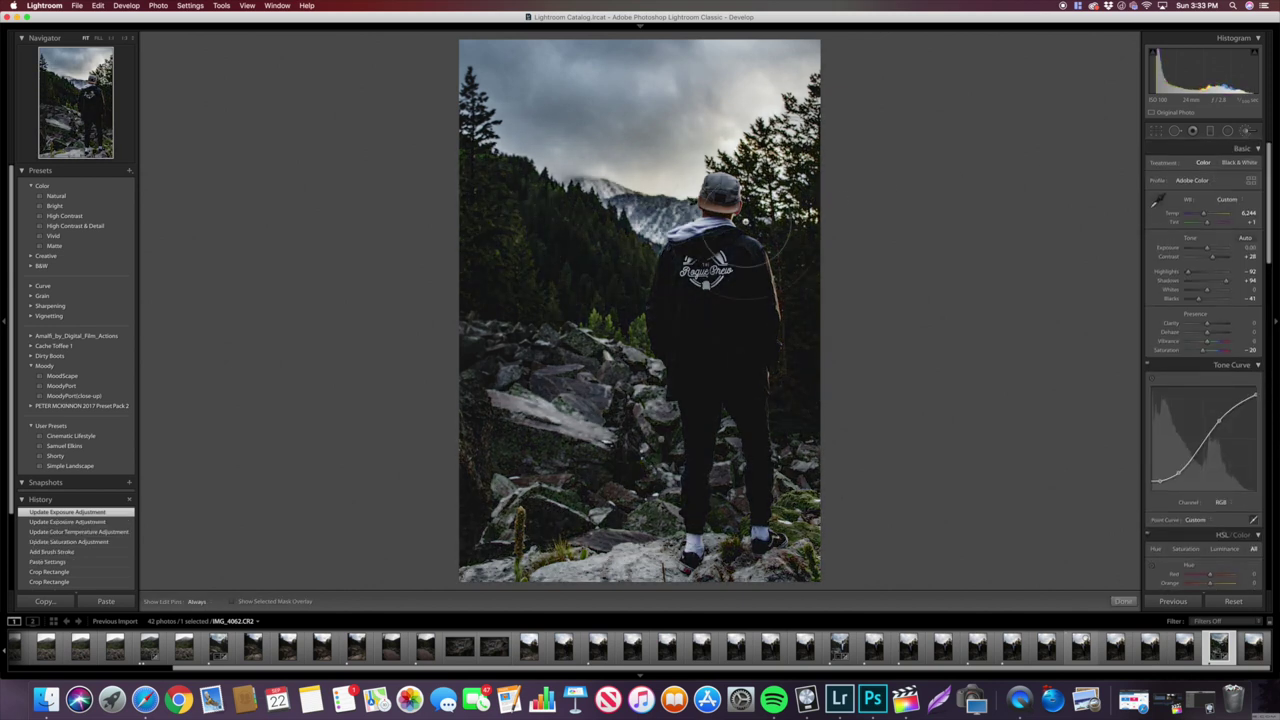
key(k)
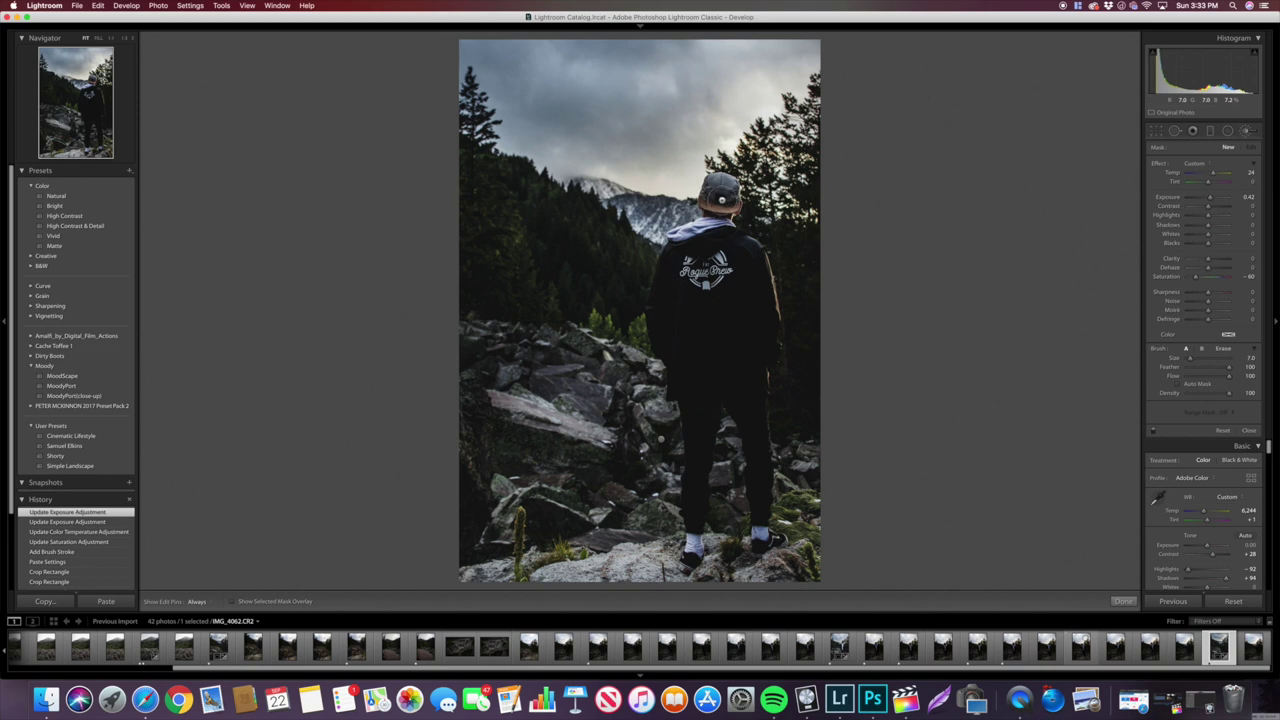
- Extend the brush mask over the shoes and jacket, then erase stray mask along the jacket and legs
key(h)
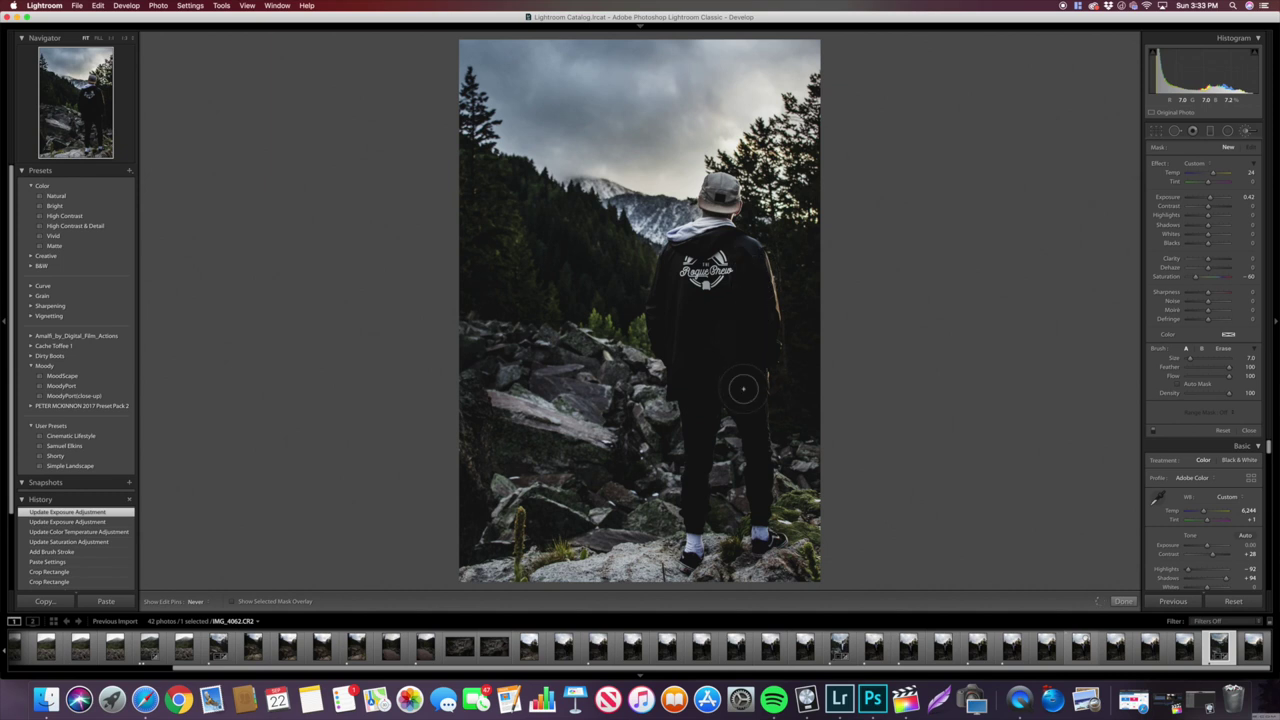
mouse_move(757, 510)
mouse_down()
mouse_move(774, 545)
mouse_move(684, 571)
mouse_up()
key(h)
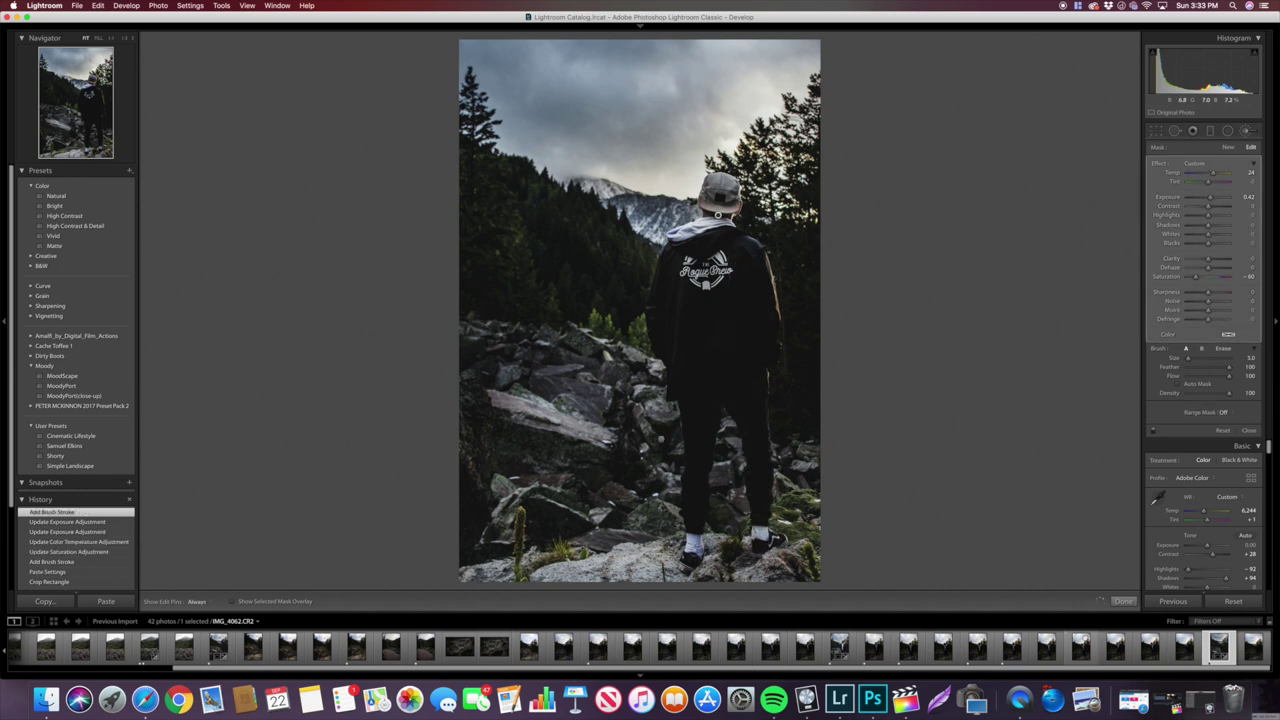
mouse_move(693, 365)
mouse_down()
mouse_move(672, 351)
mouse_move(695, 336)
mouse_move(683, 402)
mouse_up()
key(alt)
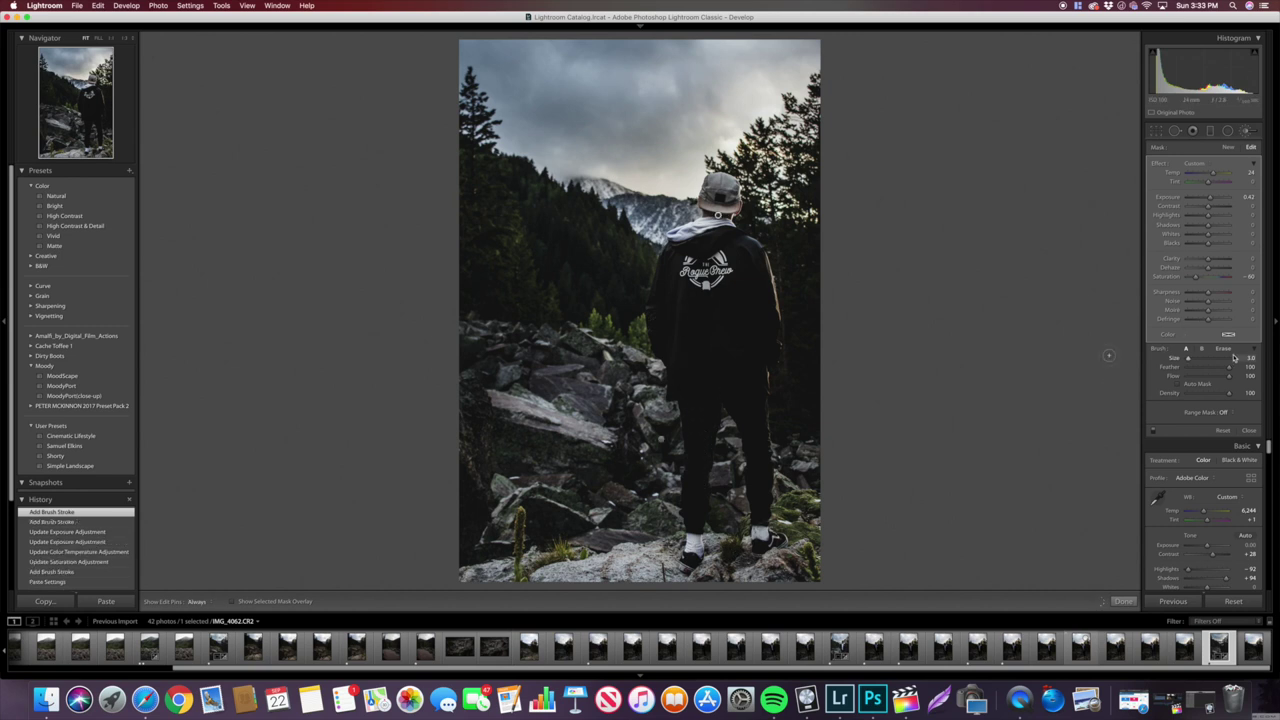
key(h)
mouse_move(777, 495)
mouse_down()
mouse_move(779, 465)
mouse_move(721, 436)
mouse_up()
key(h)
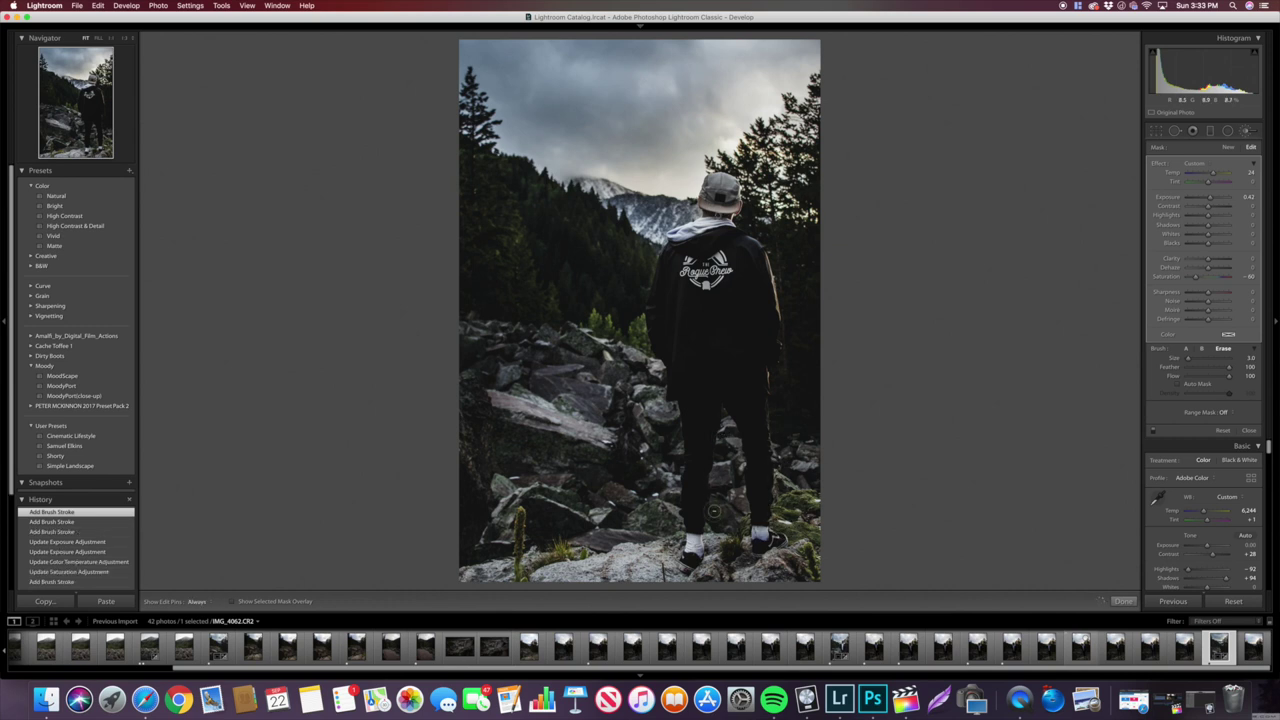
drag(685, 525, 680, 392)
- Reset the mask's Saturation and Temp and ease its Exposure down to 0.40
double_click(1170, 276)
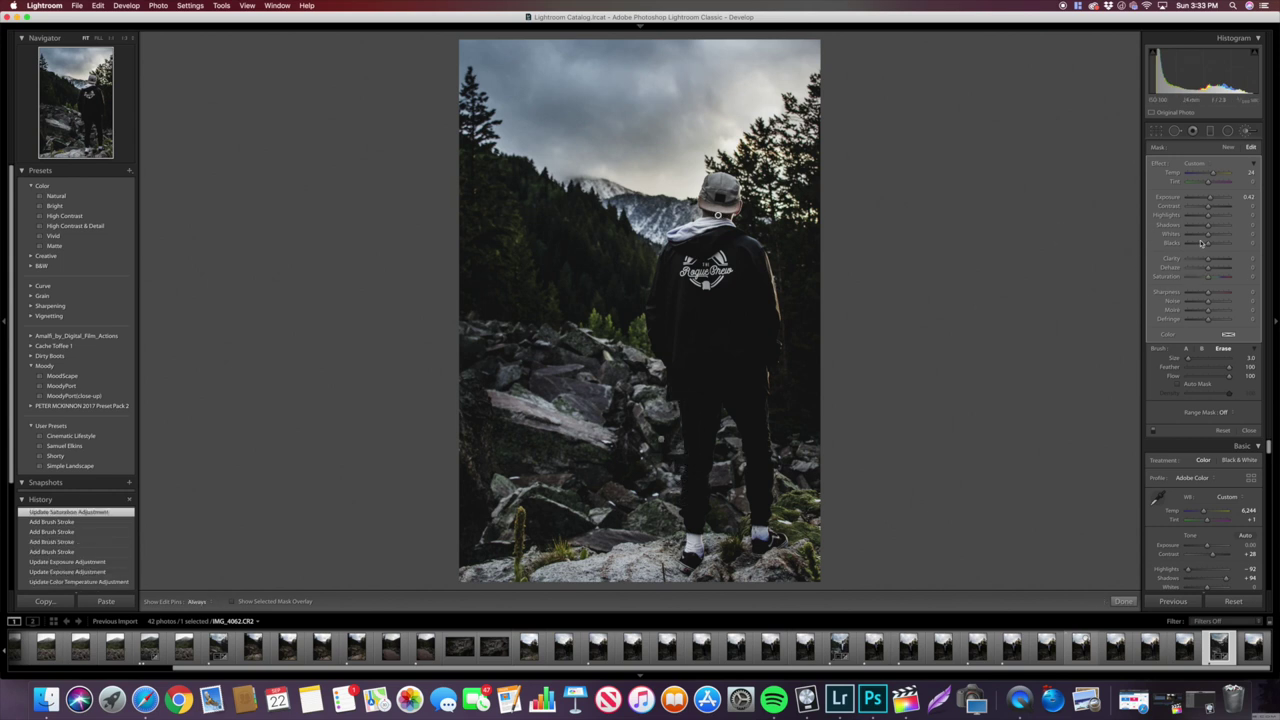
double_click(1174, 173)
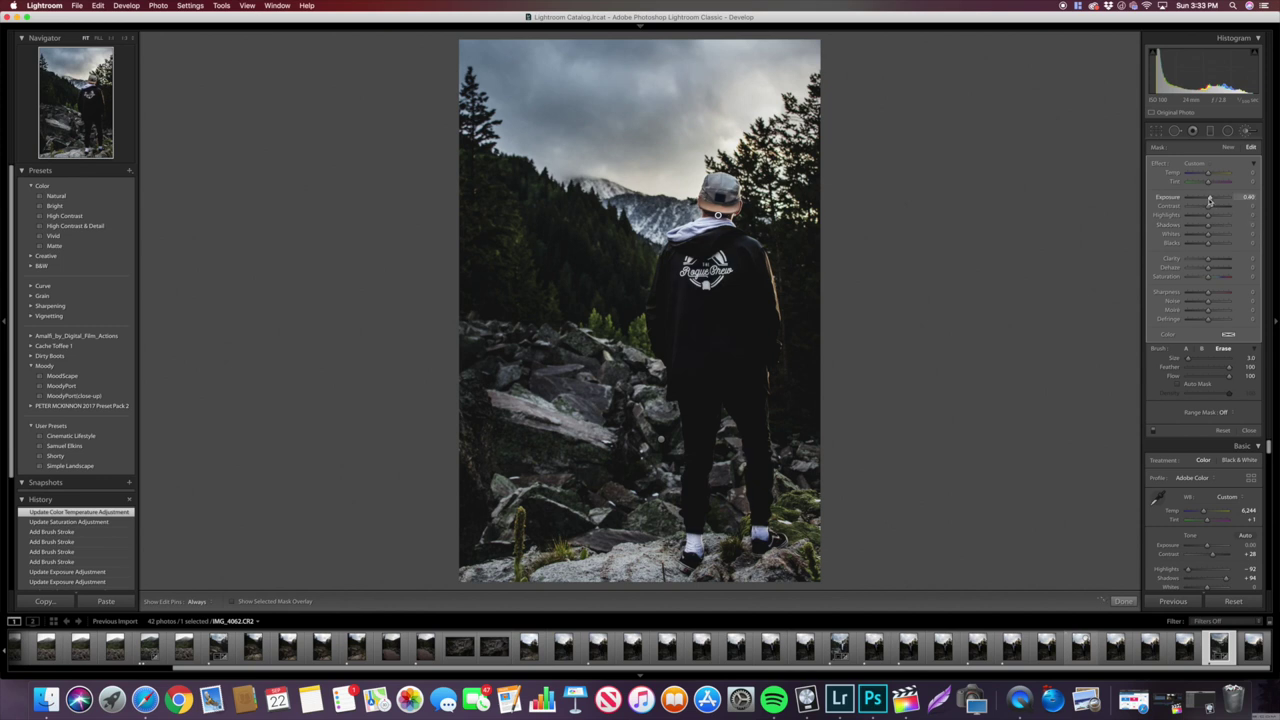
key(Down)
key(Down)
key(Down)
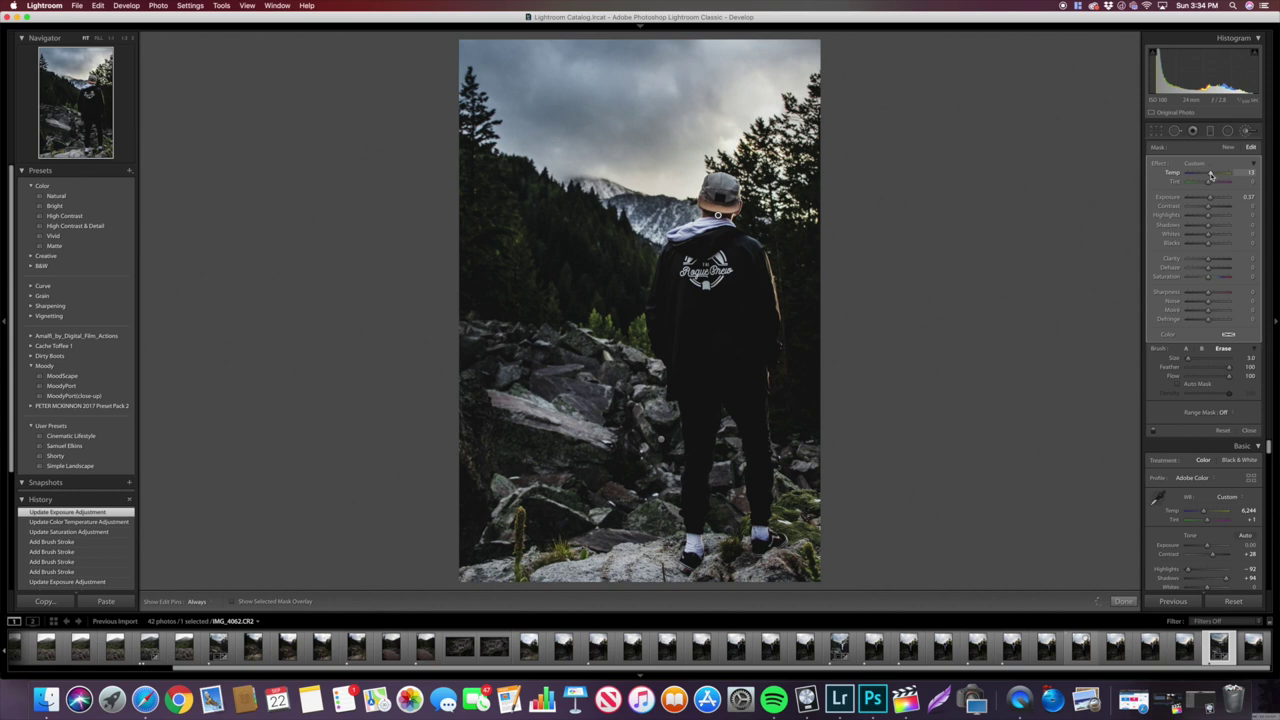
- Finish the brush edit and compare IMG_4062 against its unedited original
click(1122, 601)
key(backslash)
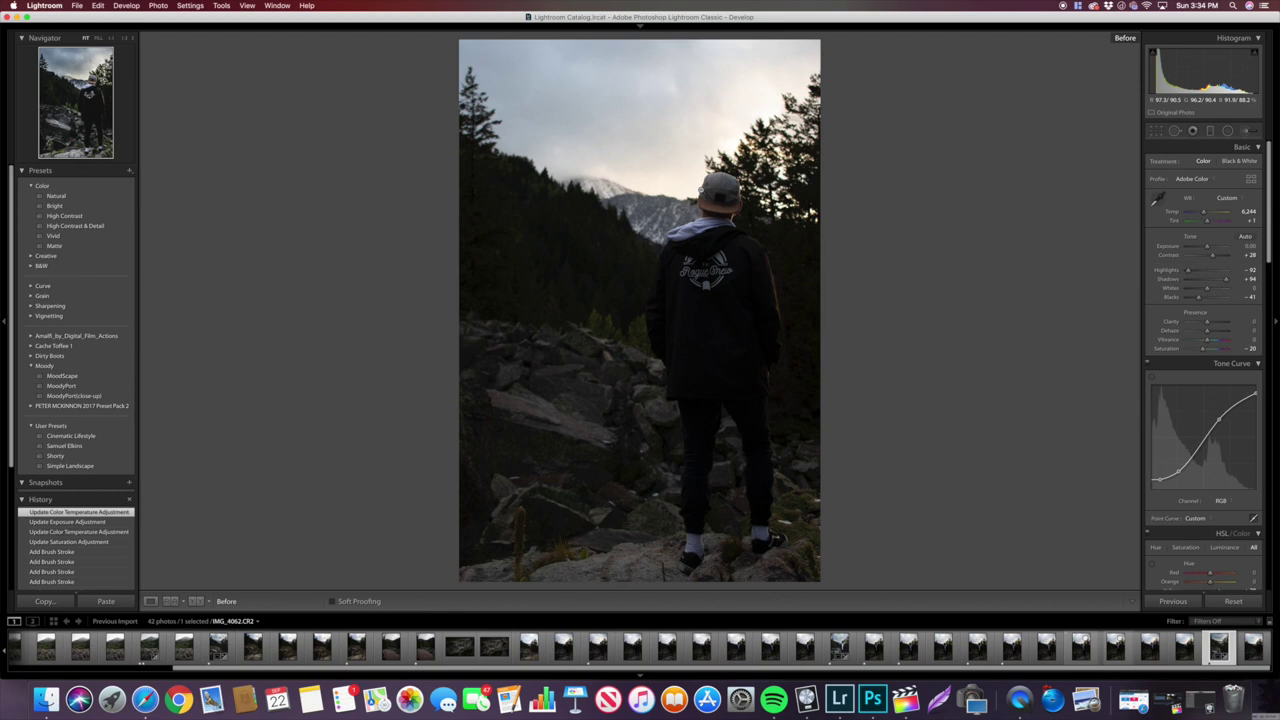
key(backslash)
key(backslash)
key(backslash)
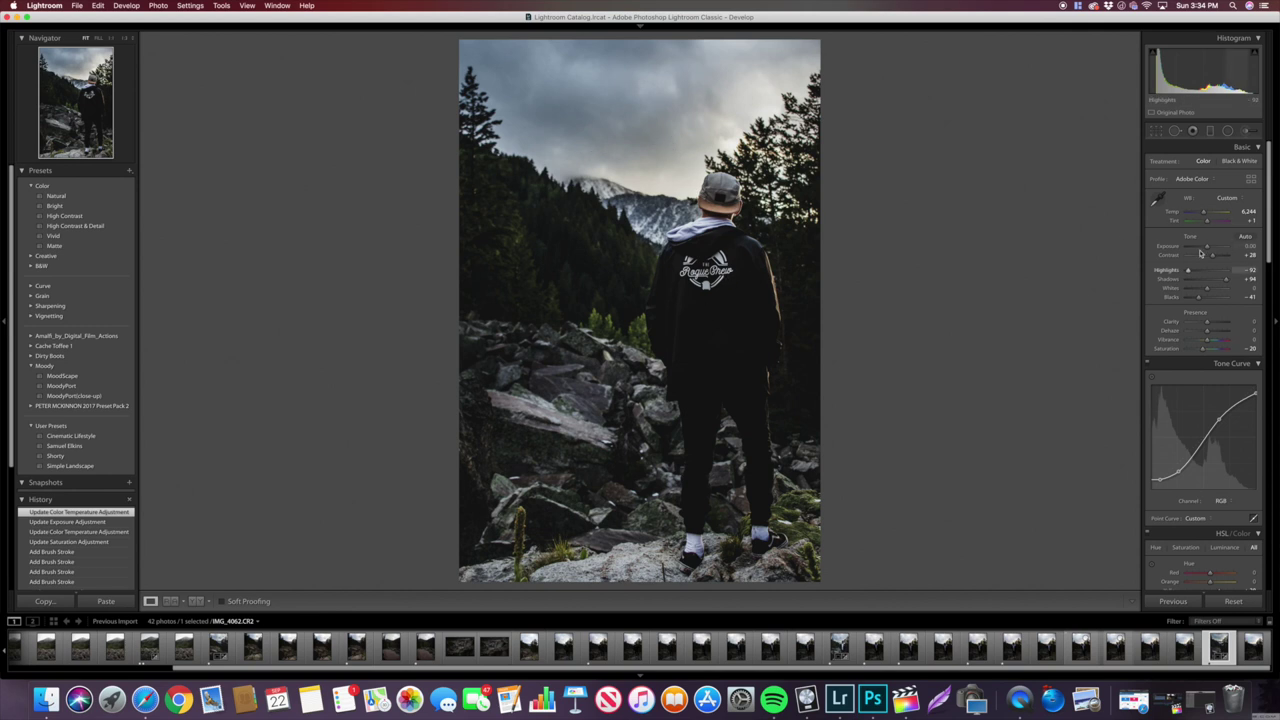
- Lower the brushed area's exposure around the cap to 0.21 and finish the adjustment
click(1244, 132)
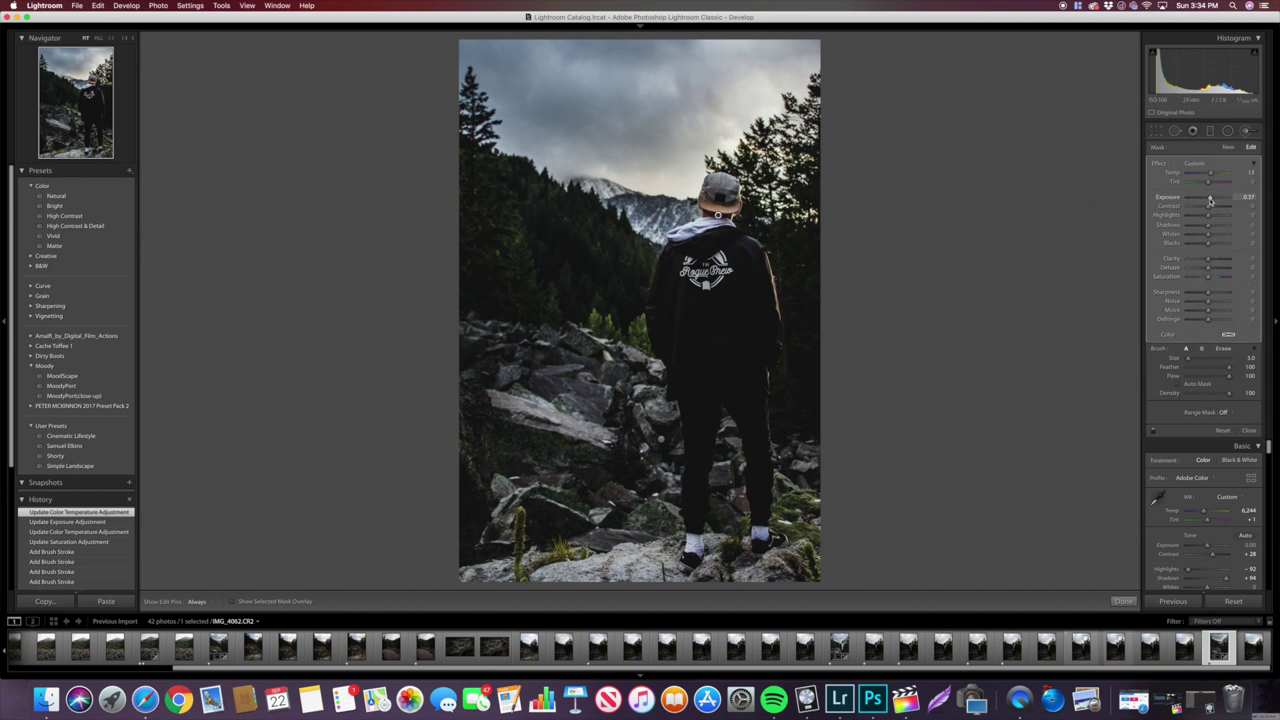
drag(1209, 200, 1207, 200)
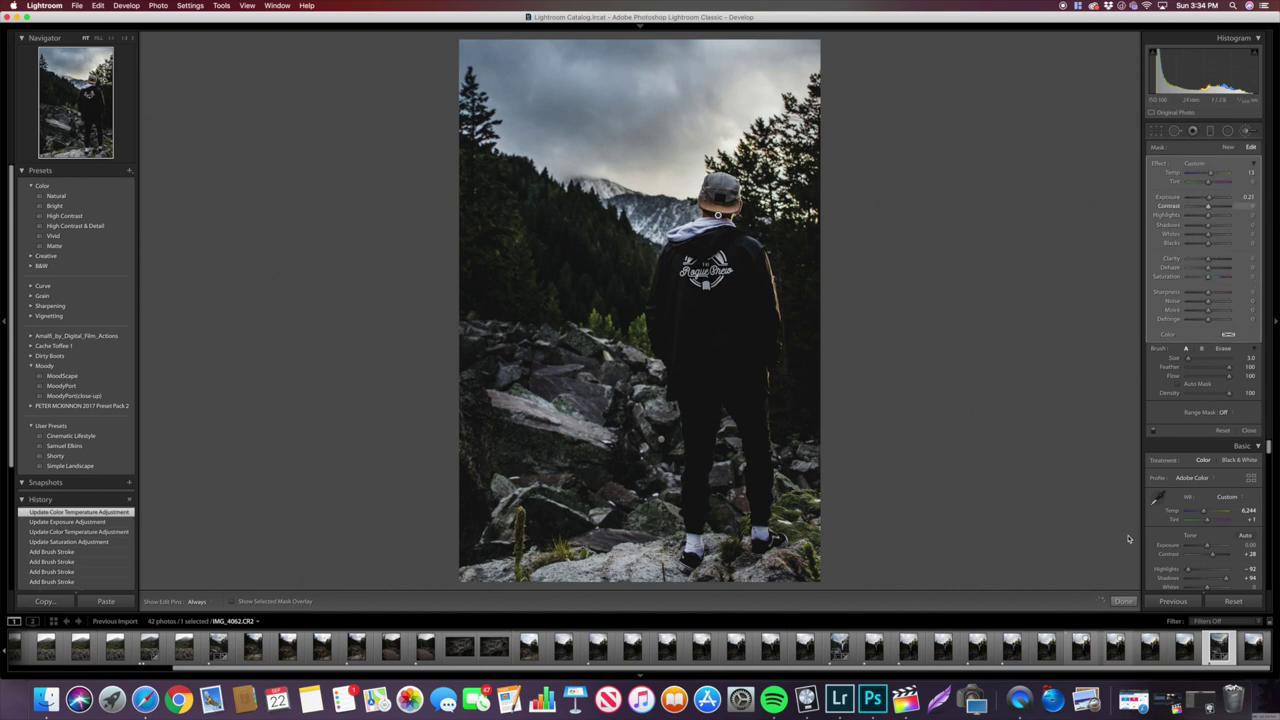
click(1122, 601)
- Set the Post-Crop Vignetting Amount to -9 to gently darken IMG_4062's corners
scroll(1181, 518, down, 2)
scroll(1181, 518, down, 10)
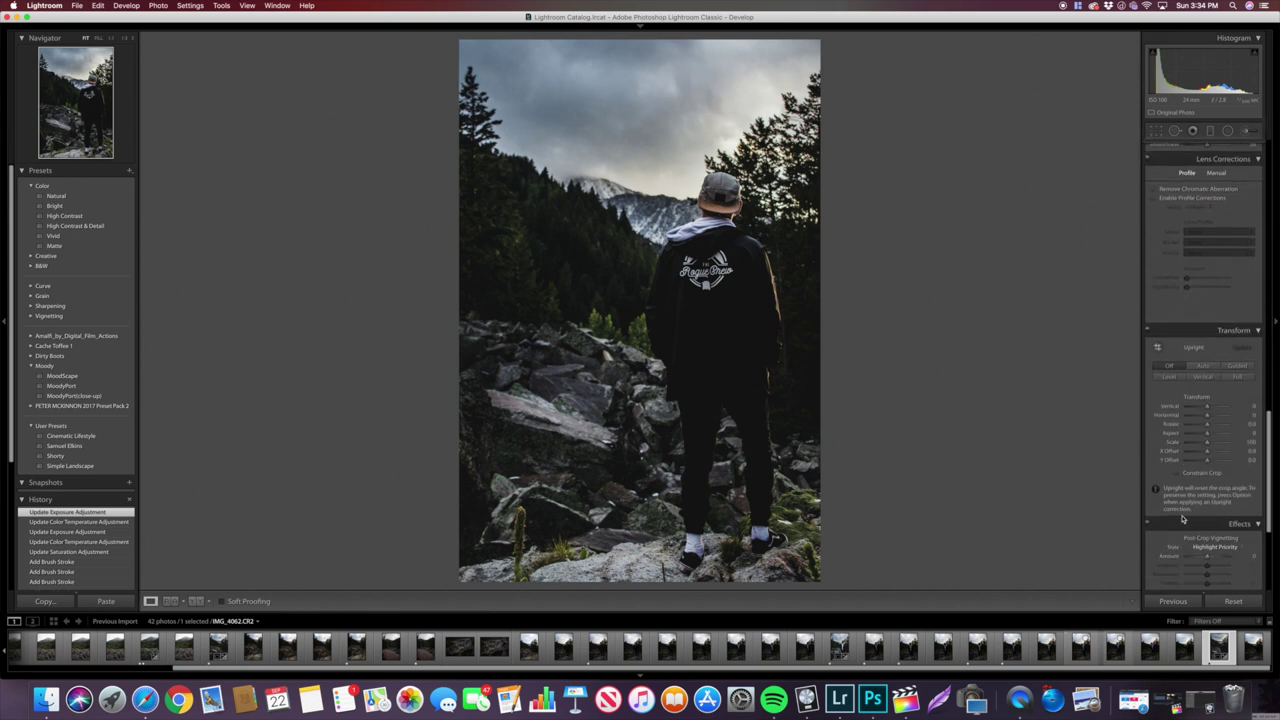
scroll(1181, 518, down, 2)
drag(1207, 476, 1205, 476)
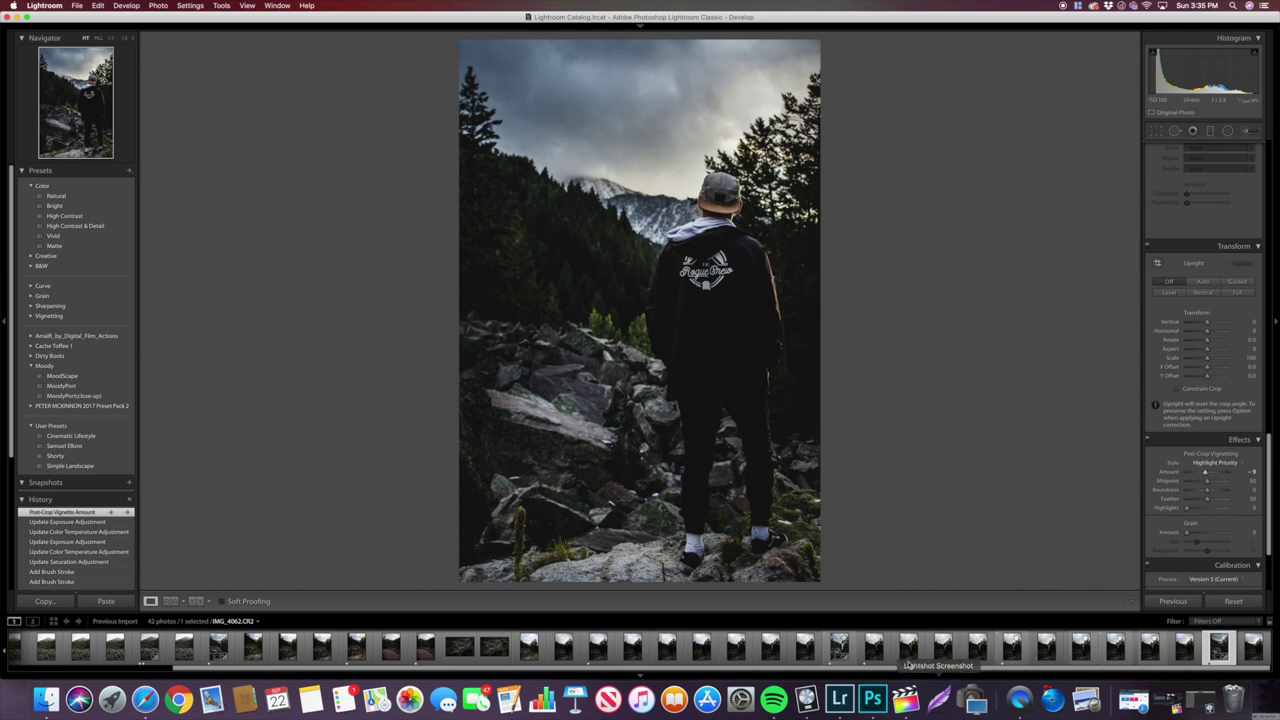
scroll(760, 650, down, 3)
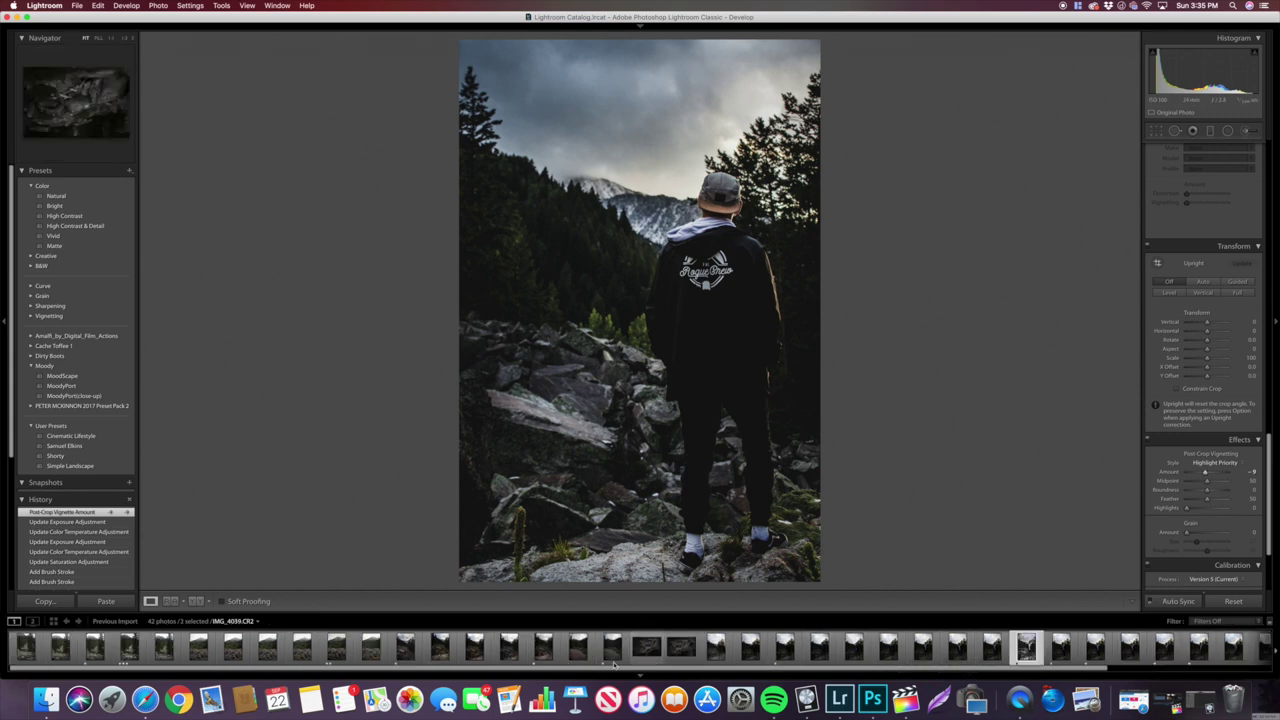
- Select five edited photos in the filmstrip and bring up the Export dialog for them
super+click(405, 648)
super+click(336, 648)
super+click(198, 648)
super+click(129, 648)
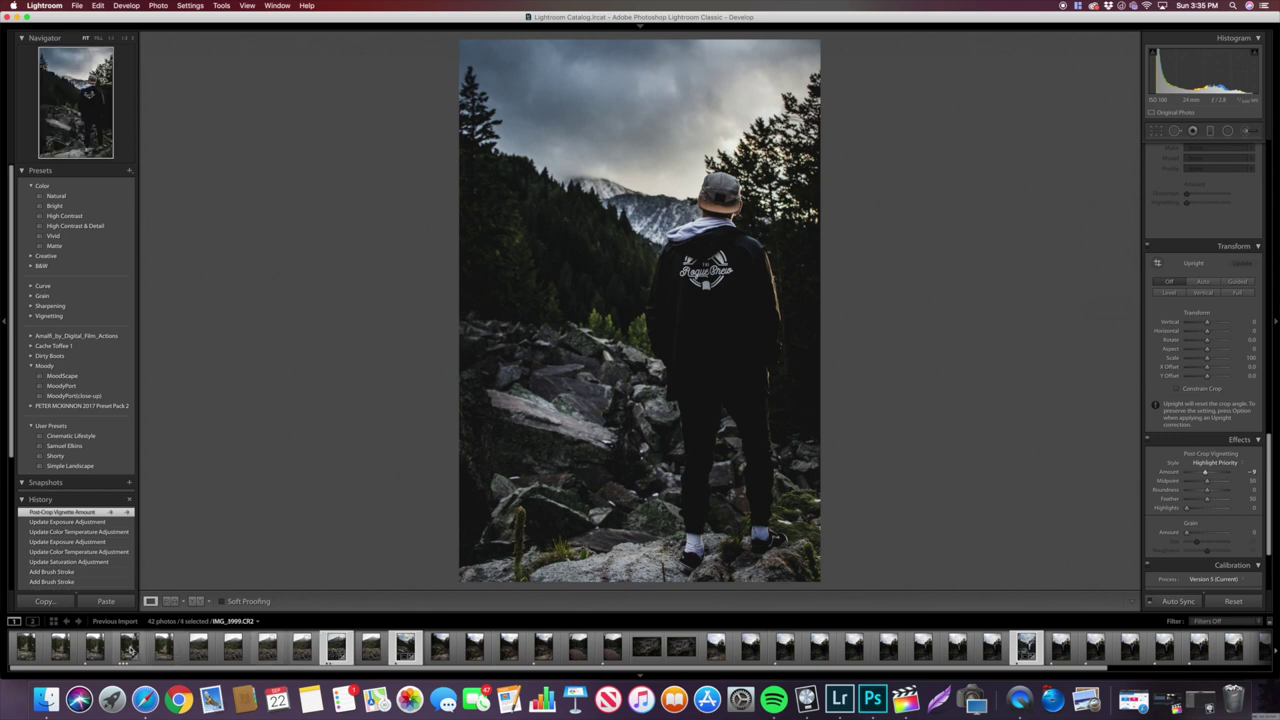
click(84, 7)
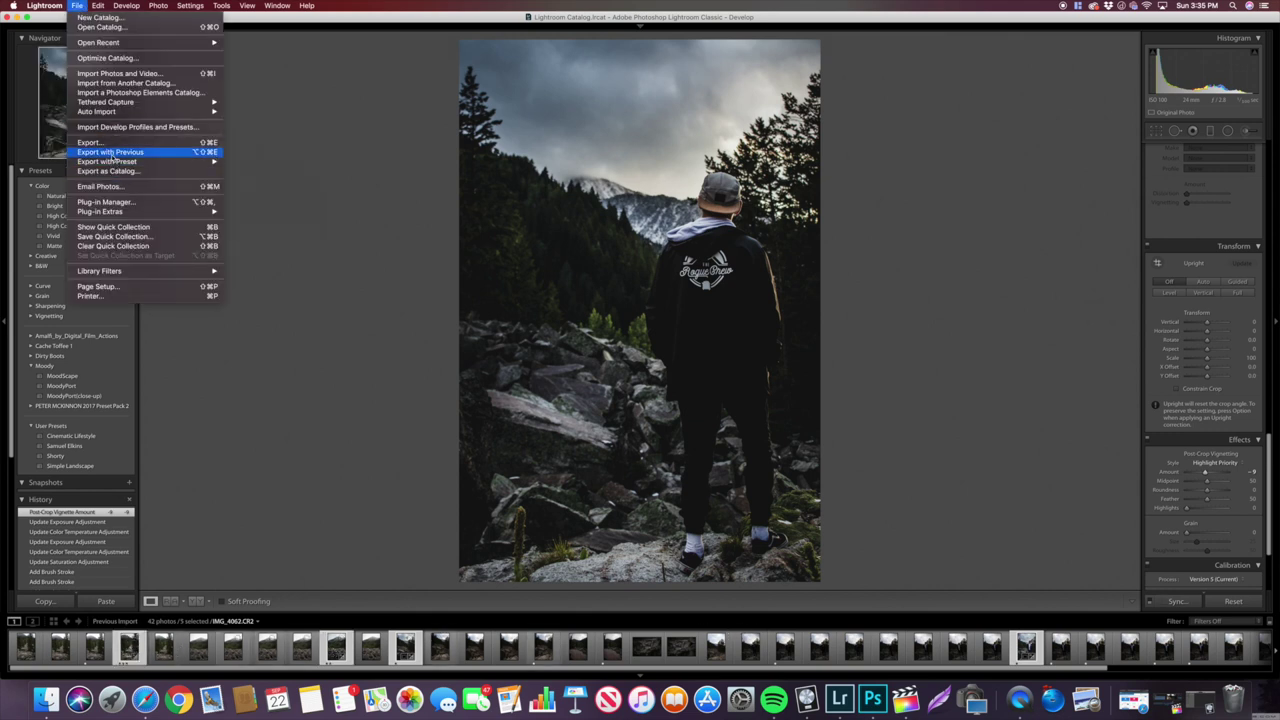
click(120, 143)
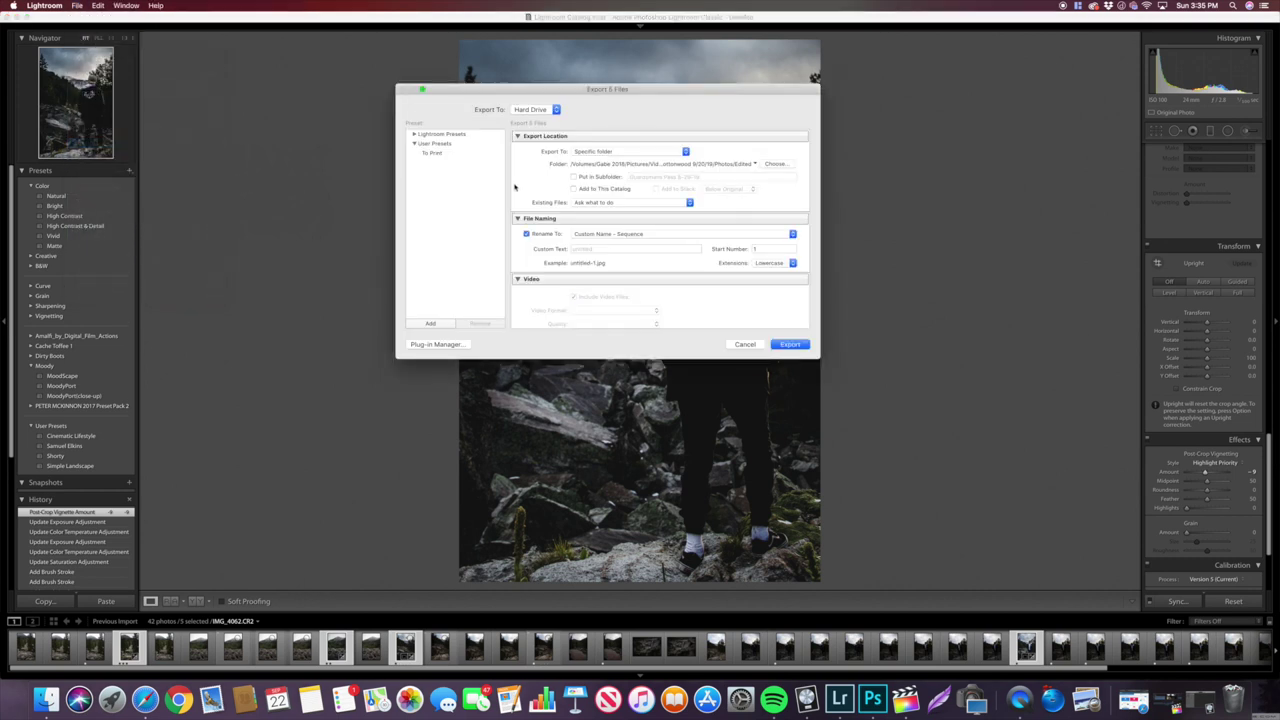
- Set the custom file name text to 'Canyon' and export the five photos
click(616, 249)
text(Canyon)
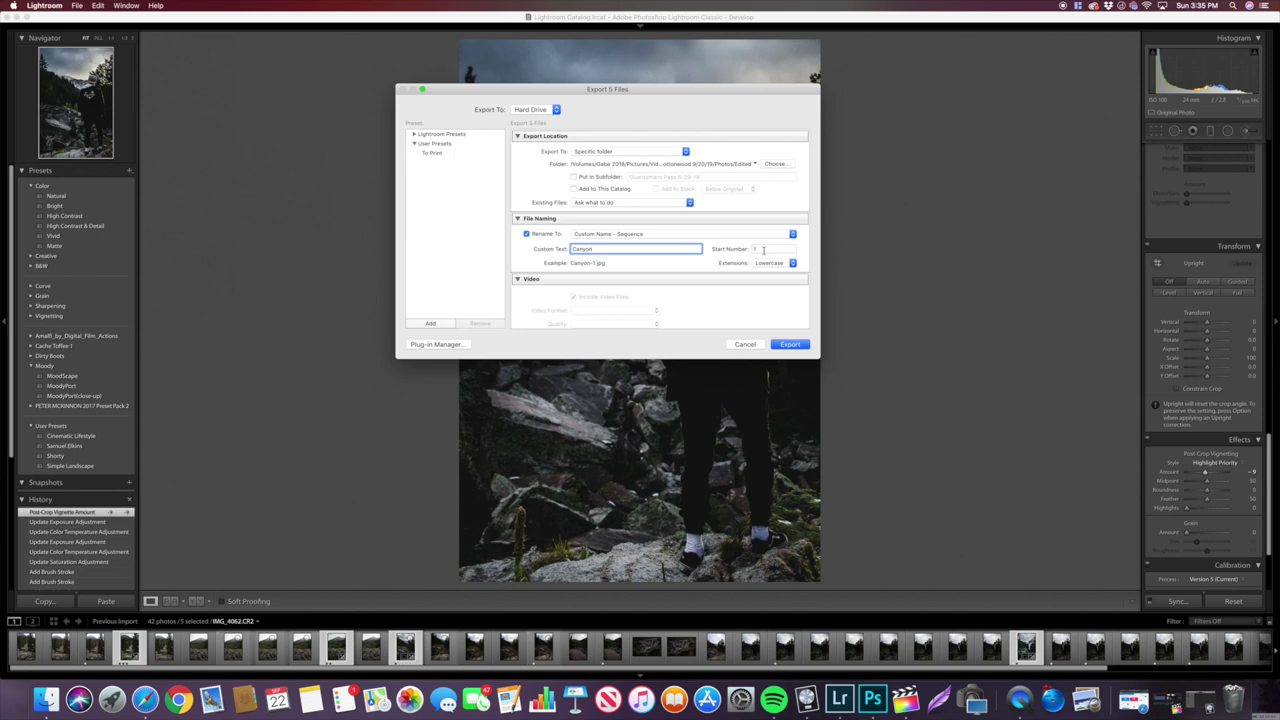
click(789, 345)
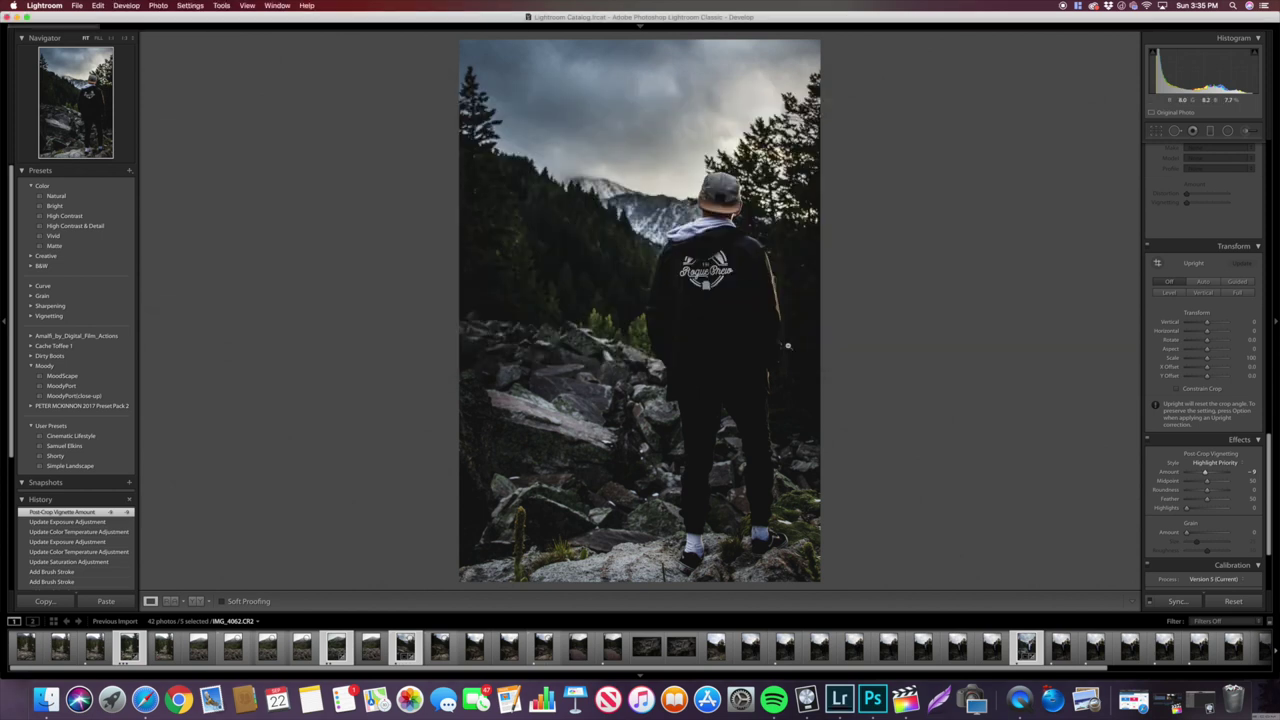